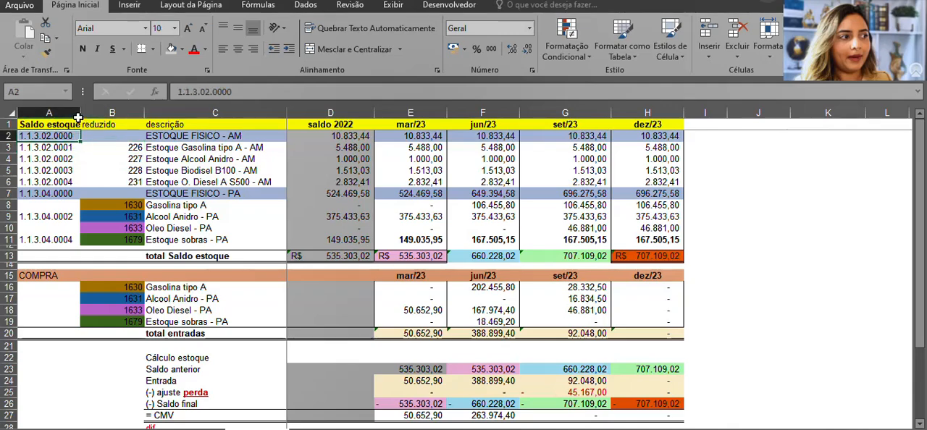
Widen column A so the "Saldo estoque" header fits fully within its cell
{"action": "left_click_drag", "start_coordinate": [81, 112], "coordinate": [108, 111]}
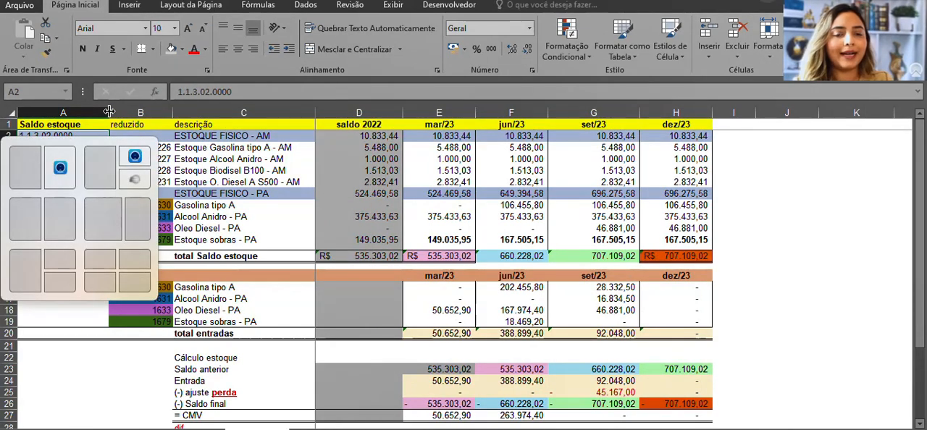
{"action": "left_click", "coordinate": [287, 229]}
{"action": "left_click", "coordinate": [199, 276]}
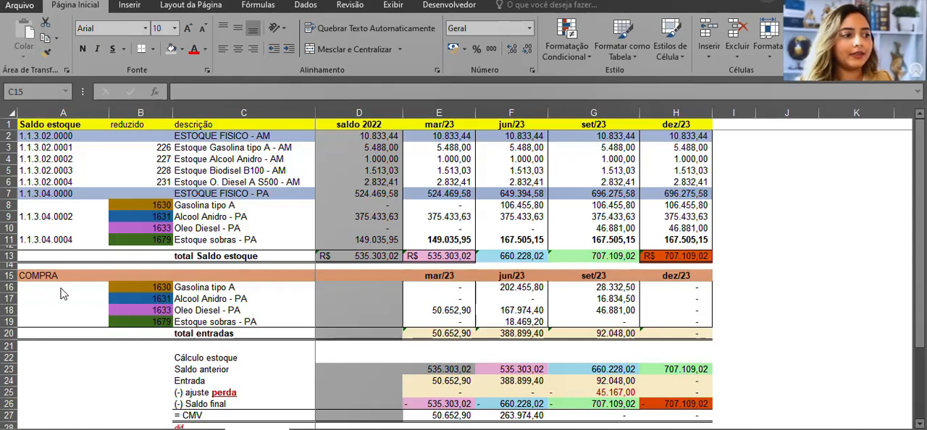
Review the account codes, reduced codes and descriptions of the ESTOQUE FISICO rows in the stock balance table
{"action": "left_click", "coordinate": [163, 205]}
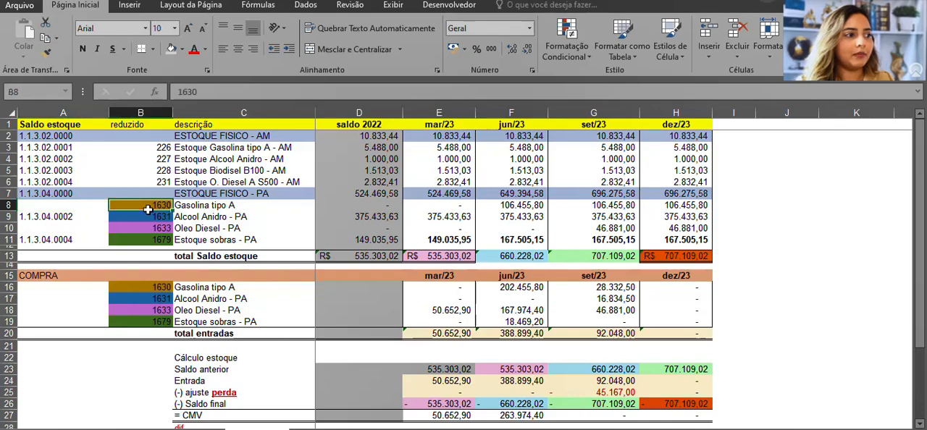
{"action": "left_click_drag", "start_coordinate": [37, 147], "coordinate": [677, 172]}
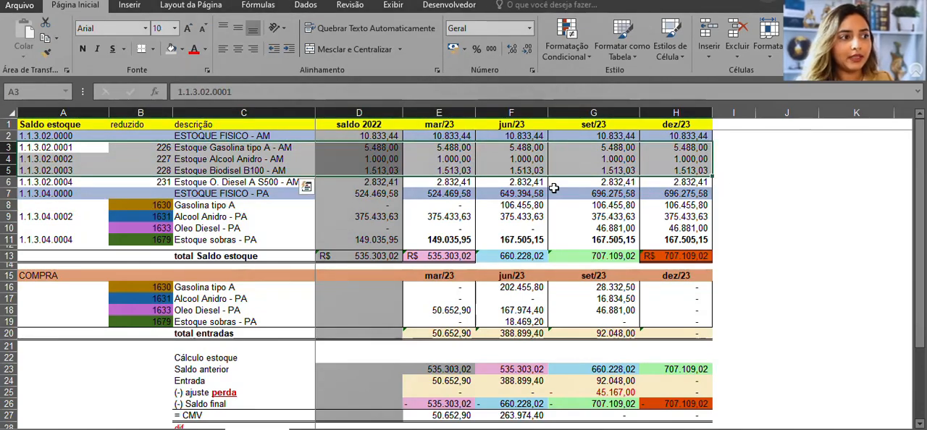
{"action": "left_click_drag", "start_coordinate": [252, 147], "coordinate": [247, 244]}
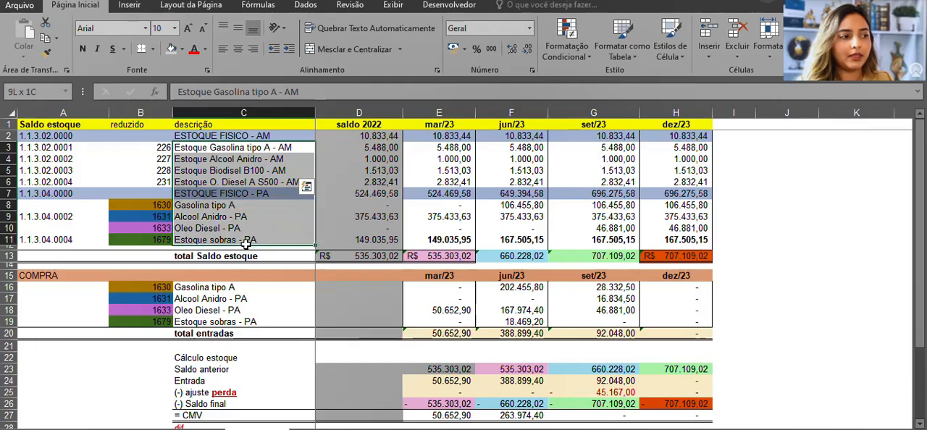
{"action": "left_click", "coordinate": [230, 172]}
{"action": "left_click_drag", "start_coordinate": [163, 147], "coordinate": [565, 173]}
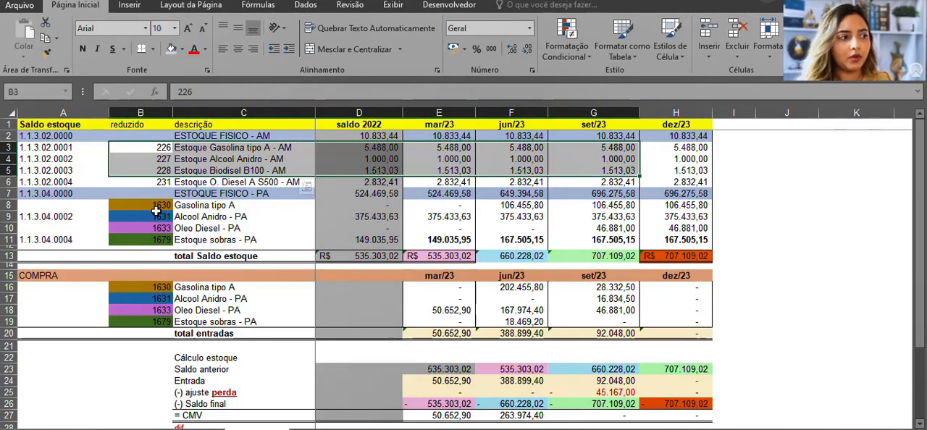
Compare the Gasolina, Alcool Anidro and Oleo Diesel rows of the stock balance with their matching rows in the COMPRA table
{"action": "left_click", "coordinate": [156, 205]}
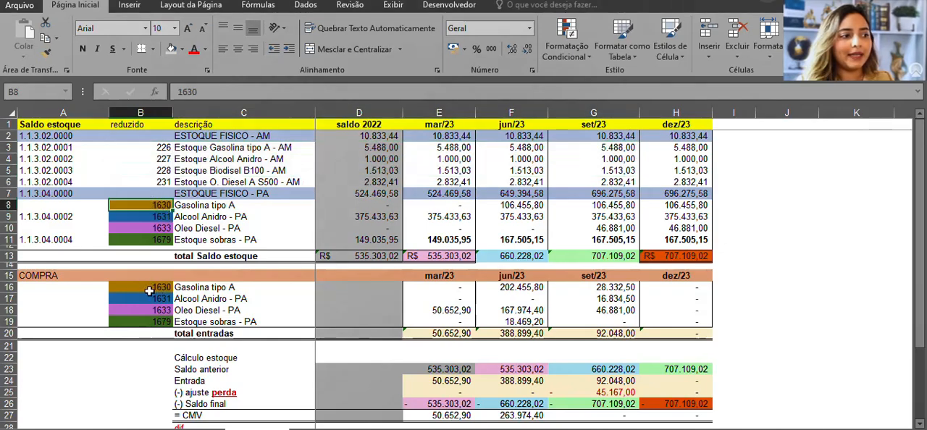
{"action": "left_click_drag", "start_coordinate": [161, 205], "coordinate": [379, 205]}
{"action": "left_click_drag", "start_coordinate": [149, 287], "coordinate": [433, 291]}
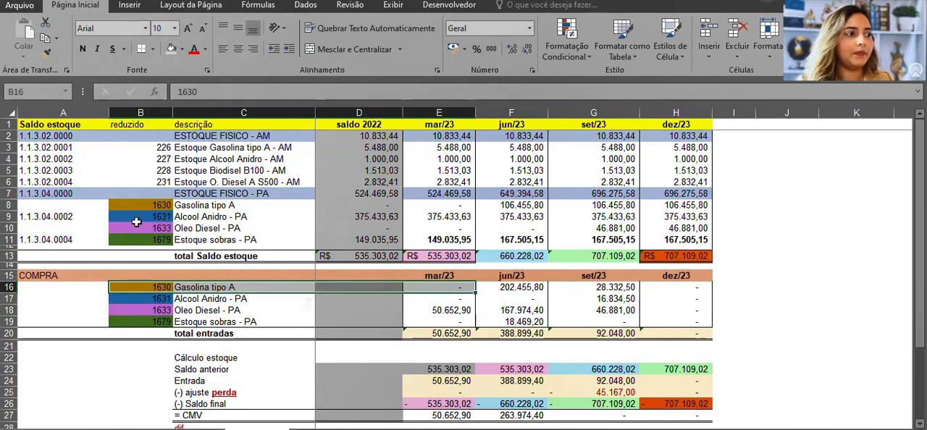
{"action": "left_click_drag", "start_coordinate": [136, 221], "coordinate": [435, 217]}
{"action": "left_click_drag", "start_coordinate": [152, 300], "coordinate": [443, 299]}
{"action": "left_click", "coordinate": [141, 227]}
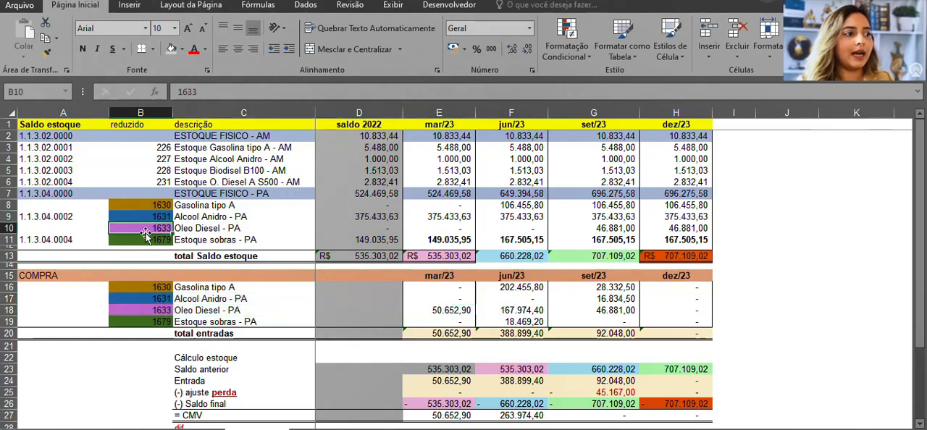
{"action": "left_click_drag", "start_coordinate": [207, 229], "coordinate": [442, 228]}
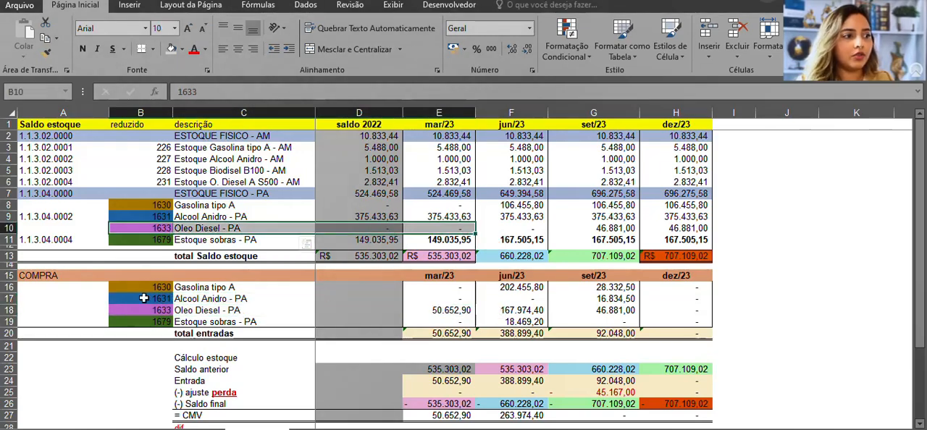
{"action": "left_click_drag", "start_coordinate": [142, 307], "coordinate": [426, 310]}
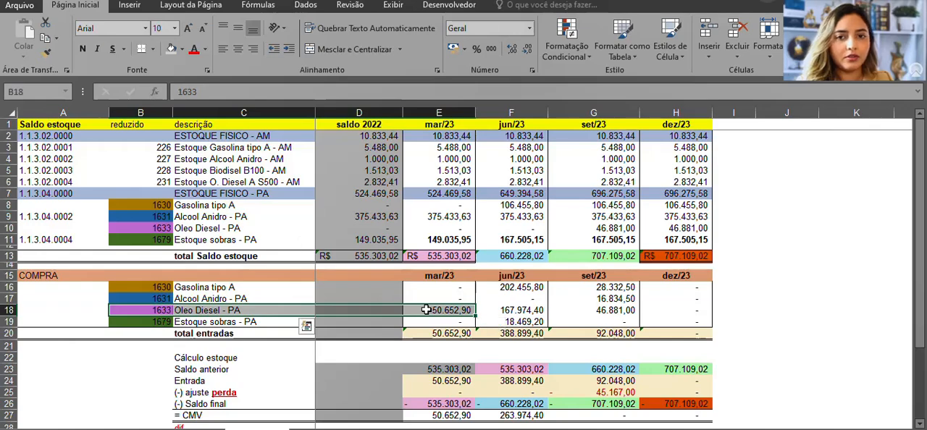
Examine the whole stock balance and COMPRA tables, including the saldo 2022 column and the mar/23 to dez/23 columns
{"action": "left_click_drag", "start_coordinate": [58, 125], "coordinate": [672, 240]}
{"action": "left_click_drag", "start_coordinate": [49, 276], "coordinate": [679, 335]}
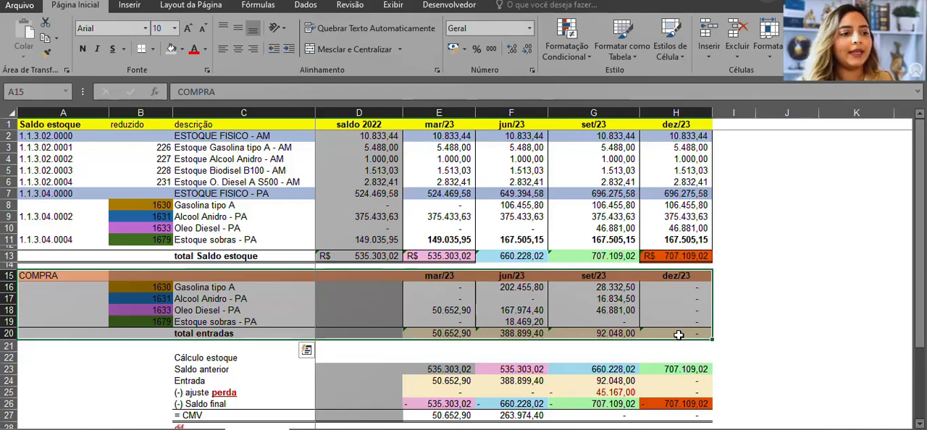
{"action": "left_click", "coordinate": [407, 297]}
{"action": "left_click", "coordinate": [435, 258]}
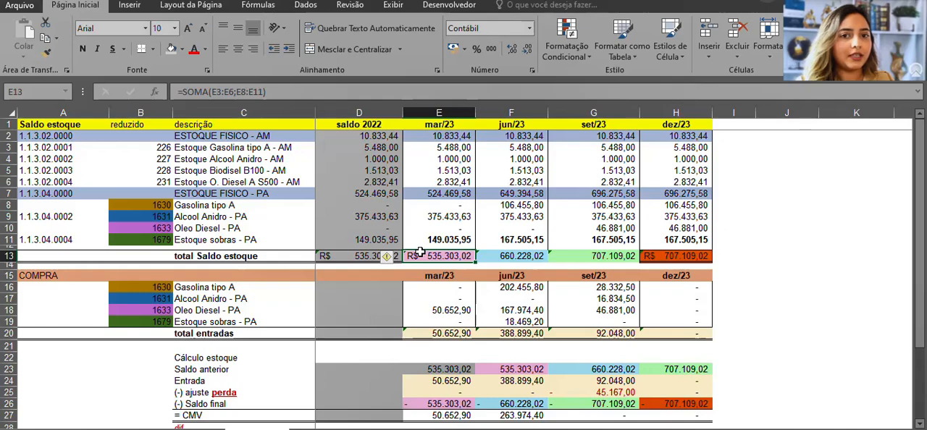
{"action": "left_click", "coordinate": [357, 108]}
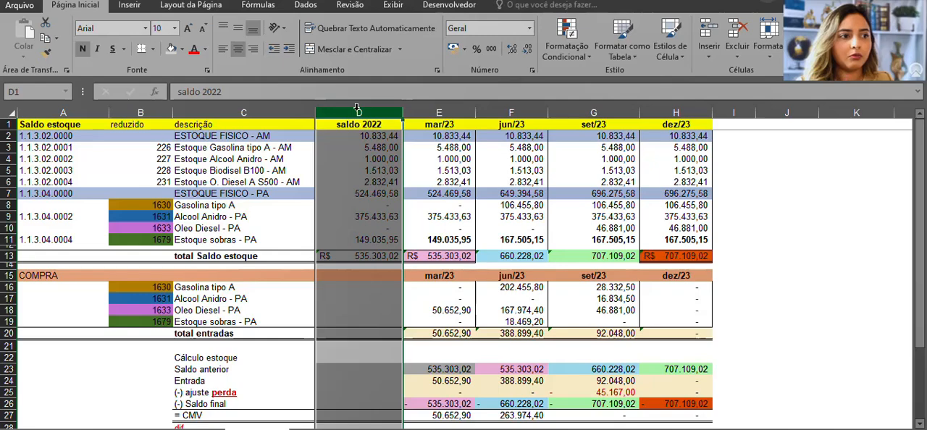
{"action": "left_click_drag", "start_coordinate": [437, 112], "coordinate": [687, 112]}
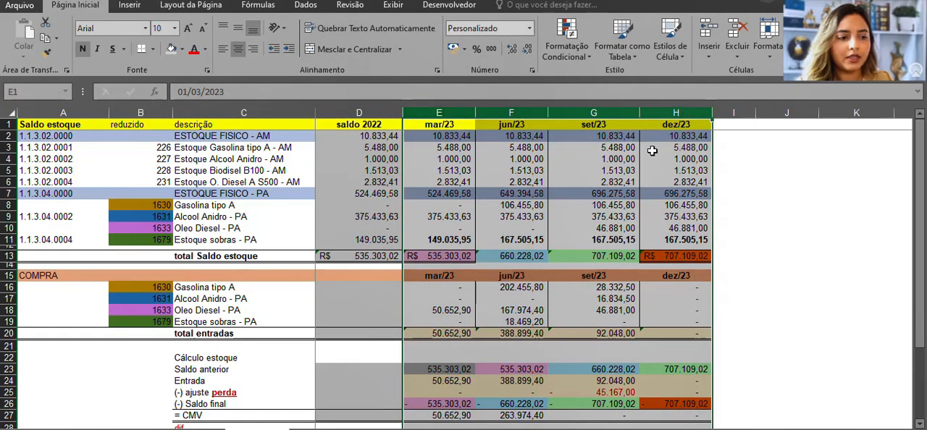
{"action": "left_click", "coordinate": [352, 393]}
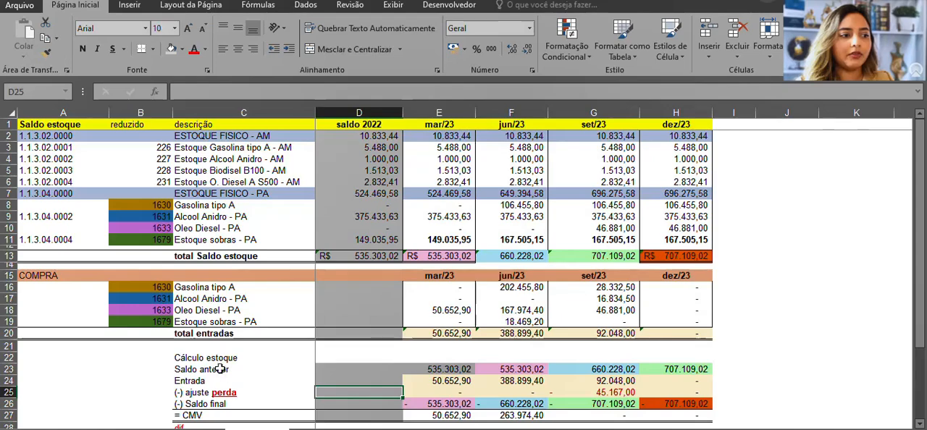
Check the mar/23 stock calculation by comparing its Saldo final formula with the total Saldo estoque formula
{"action": "left_click", "coordinate": [199, 370]}
{"action": "left_click_drag", "start_coordinate": [203, 370], "coordinate": [418, 397]}
{"action": "left_click", "coordinate": [443, 255]}
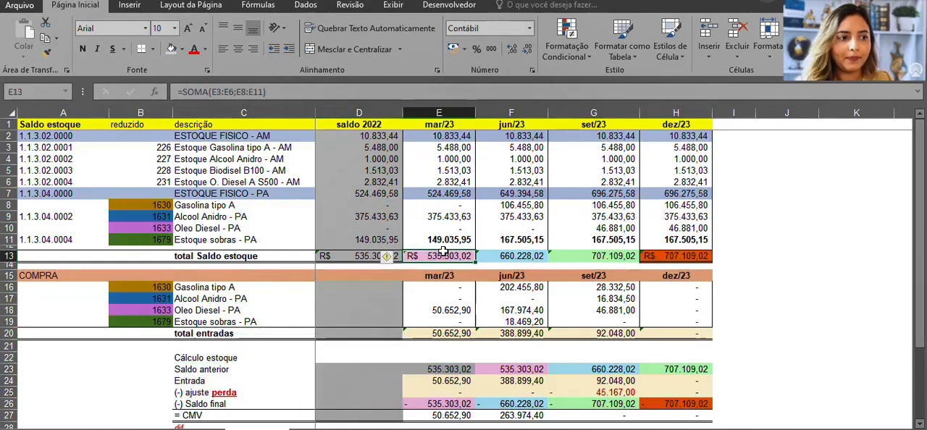
{"action": "left_click", "coordinate": [432, 403]}
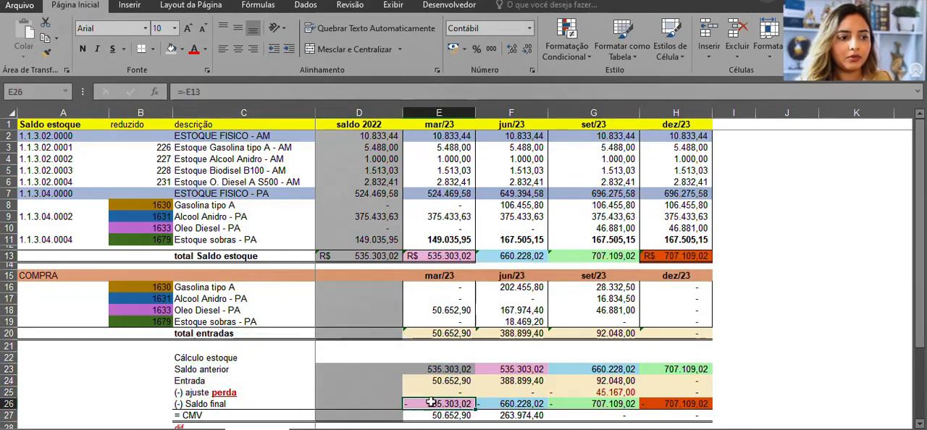
{"action": "left_click", "coordinate": [439, 257]}
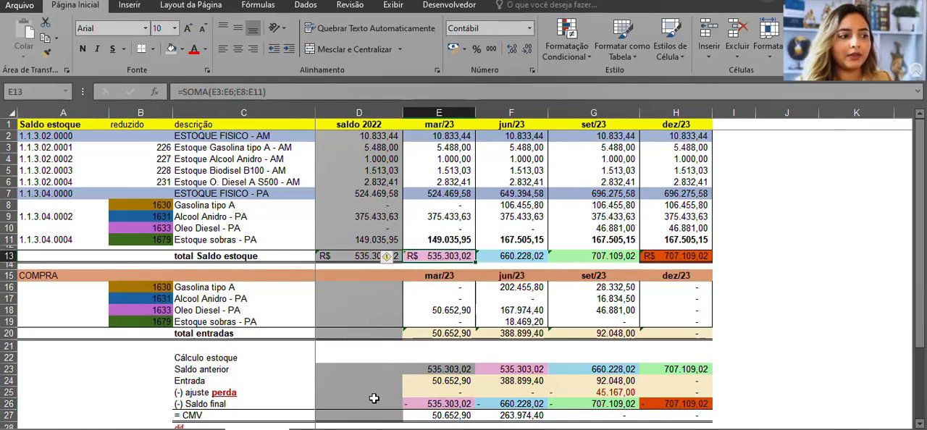
{"action": "left_click_drag", "start_coordinate": [189, 403], "coordinate": [425, 404]}
{"action": "left_click", "coordinate": [429, 404]}
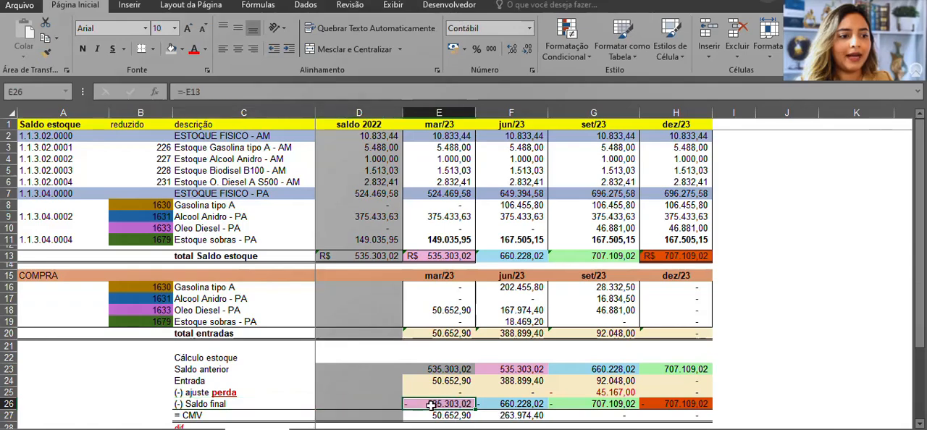
Trace how the jun/23 and set/23 Saldo anterior and the jun/23 Saldo final link to the total Saldo estoque row
{"action": "left_click", "coordinate": [510, 368]}
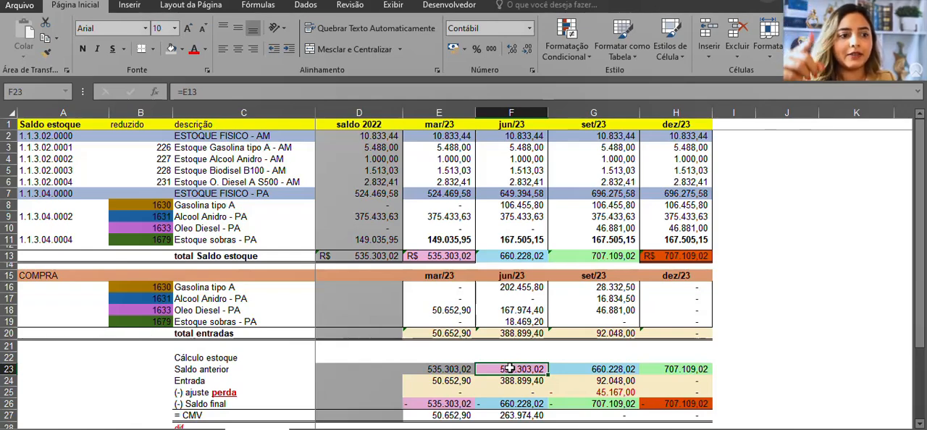
{"action": "left_click", "coordinate": [511, 249]}
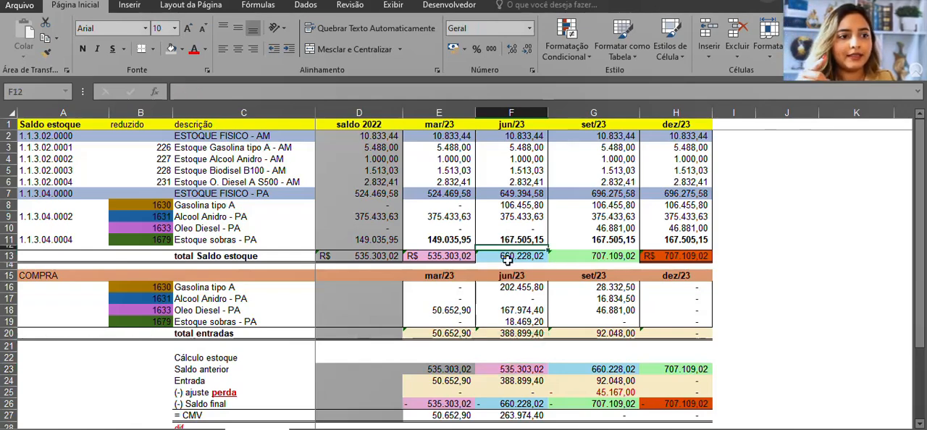
{"action": "left_click", "coordinate": [508, 257]}
{"action": "left_click", "coordinate": [512, 404]}
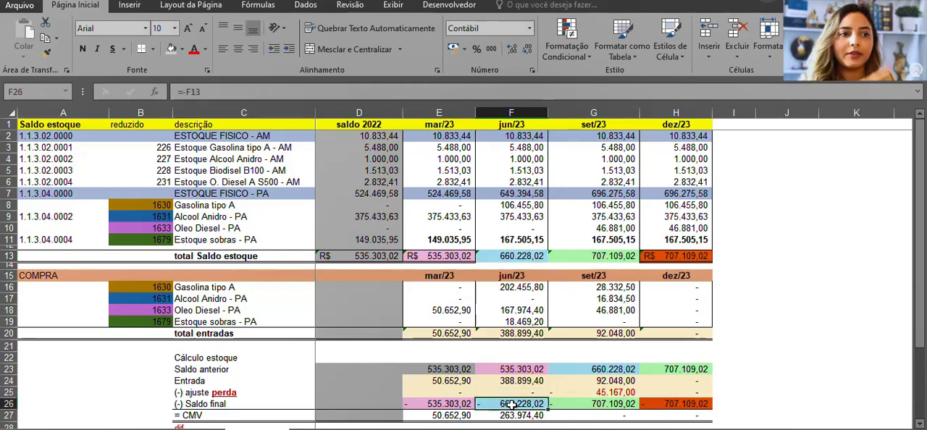
{"action": "left_click", "coordinate": [594, 370]}
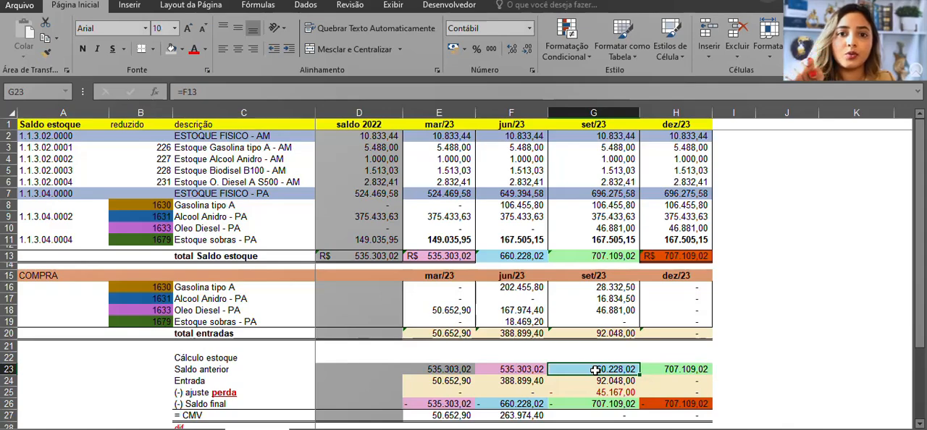
{"action": "left_click", "coordinate": [507, 404]}
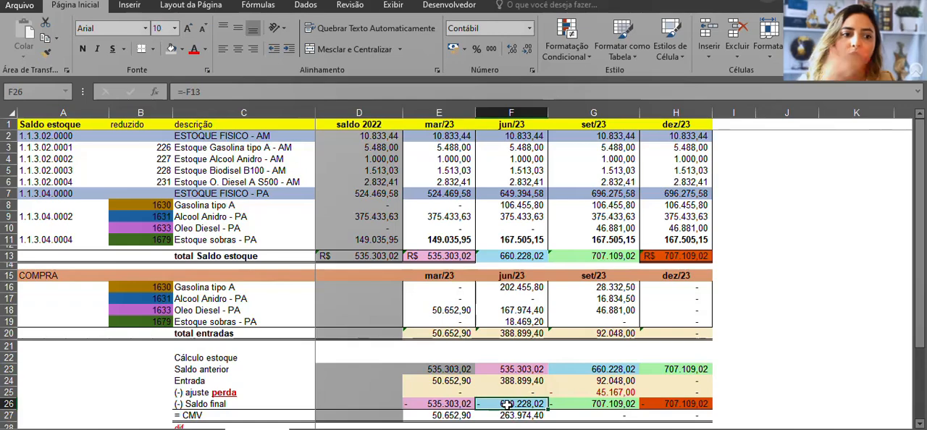
{"action": "left_click", "coordinate": [581, 368]}
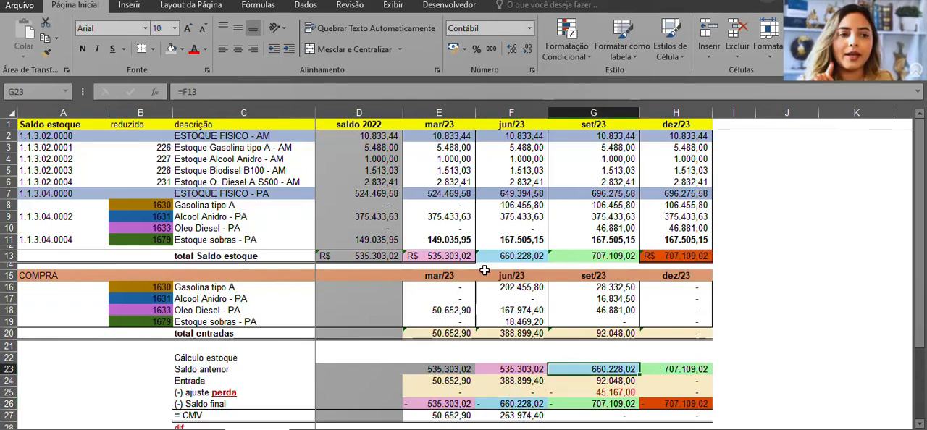
{"action": "left_click", "coordinate": [507, 255]}
{"action": "left_click", "coordinate": [598, 371]}
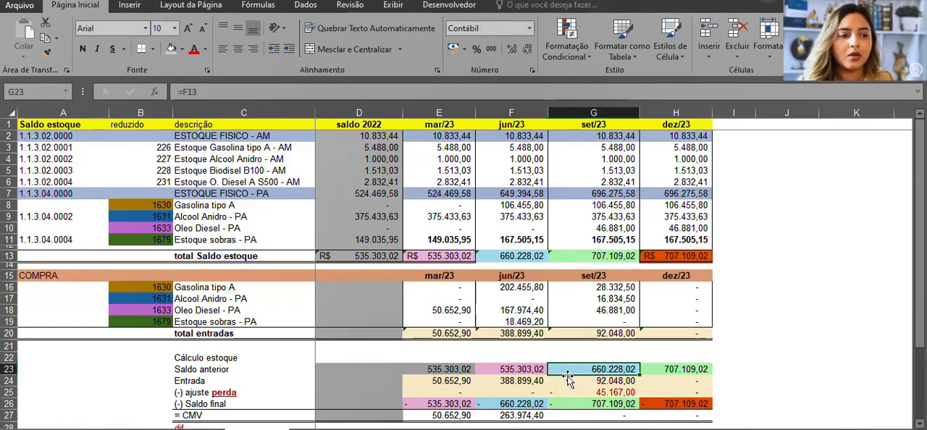
Examine the Entrada and ajuste perda rows of the stock calculation across the mar/23 to dez/23 columns
{"action": "left_click", "coordinate": [512, 301]}
{"action": "left_click", "coordinate": [443, 381]}
{"action": "left_click_drag", "start_coordinate": [181, 381], "coordinate": [698, 395]}
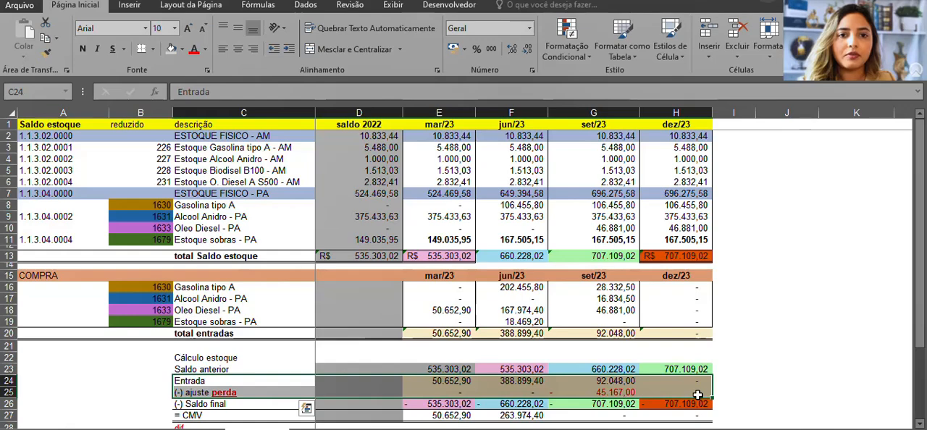
{"action": "left_click", "coordinate": [913, 290]}
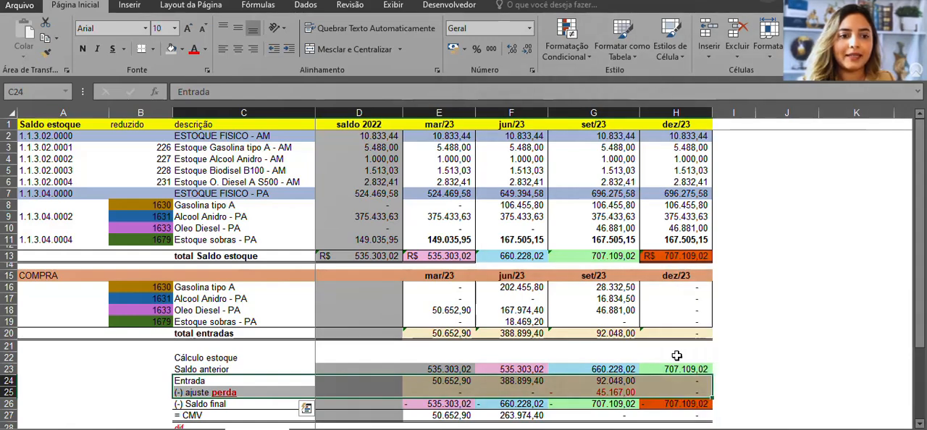
{"action": "left_click", "coordinate": [285, 391]}
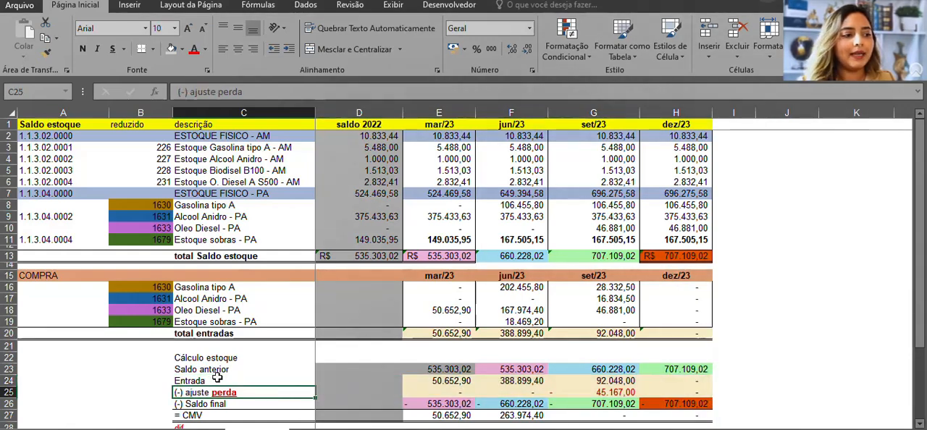
{"action": "left_click_drag", "start_coordinate": [217, 380], "coordinate": [678, 381]}
{"action": "left_click_drag", "start_coordinate": [434, 380], "coordinate": [692, 381]}
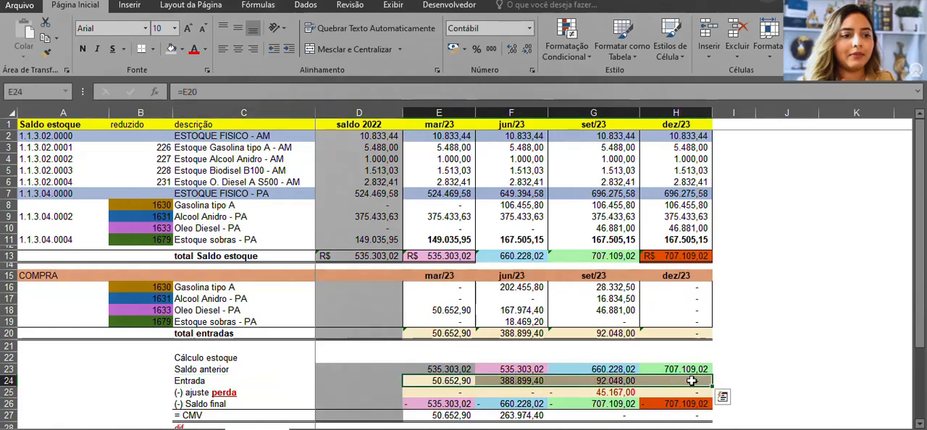
Compare the COMPRA table's total entradas row with the Entrada row of the stock calculation for all four periods
{"action": "left_click", "coordinate": [423, 336]}
{"action": "left_click_drag", "start_coordinate": [45, 272], "coordinate": [724, 332]}
{"action": "left_click_drag", "start_coordinate": [445, 333], "coordinate": [680, 331]}
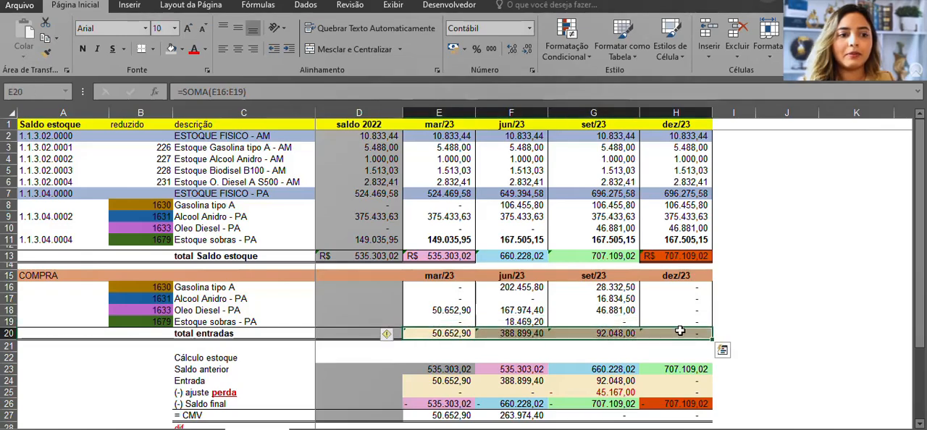
{"action": "left_click_drag", "start_coordinate": [435, 381], "coordinate": [681, 392]}
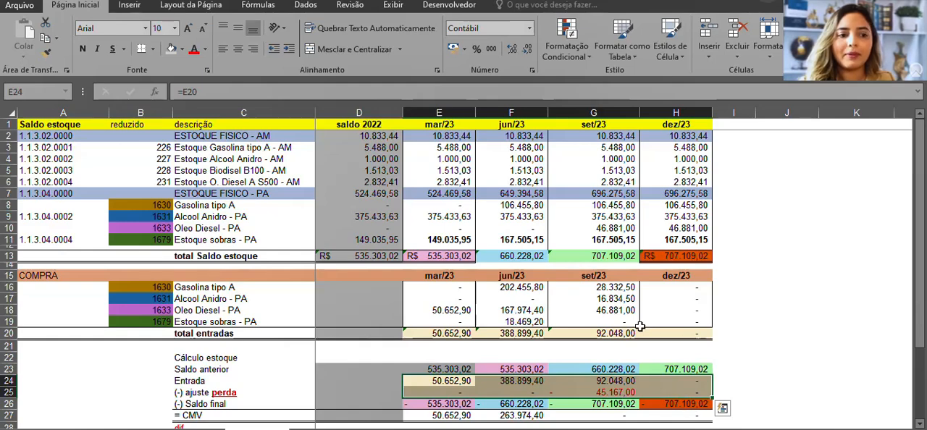
{"action": "left_click", "coordinate": [606, 289]}
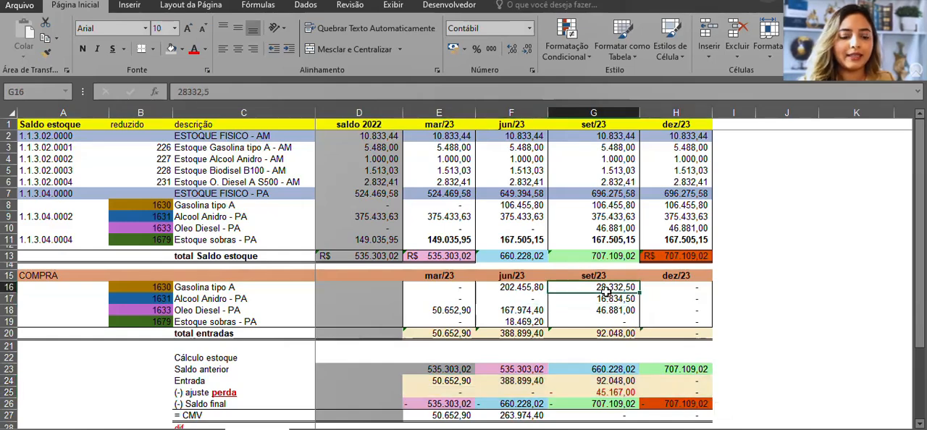
{"action": "left_click", "coordinate": [490, 226]}
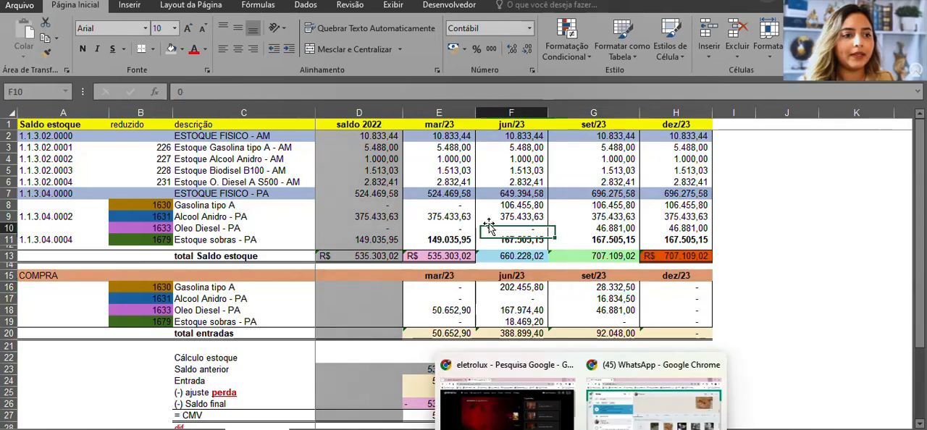
Return to the stock worksheet and trace the mar/23 Saldo anterior back to the saldo 2022 total Saldo estoque
{"action": "left_click", "coordinate": [437, 184]}
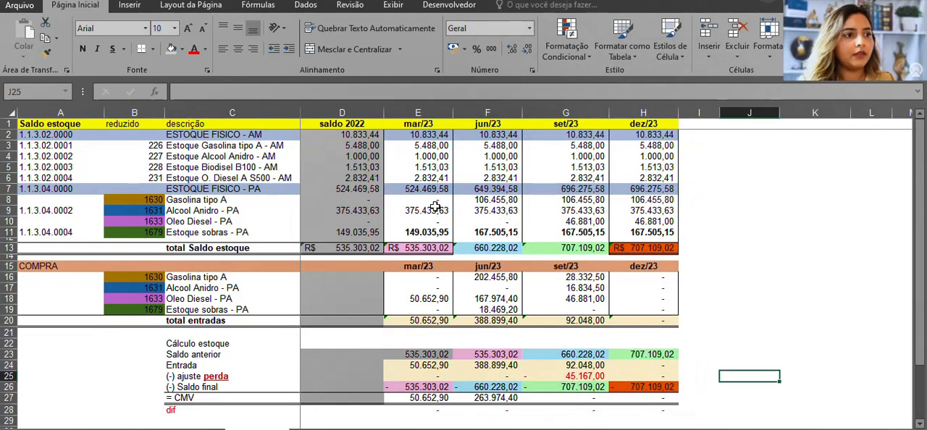
{"action": "left_click", "coordinate": [341, 250]}
{"action": "left_click", "coordinate": [348, 112]}
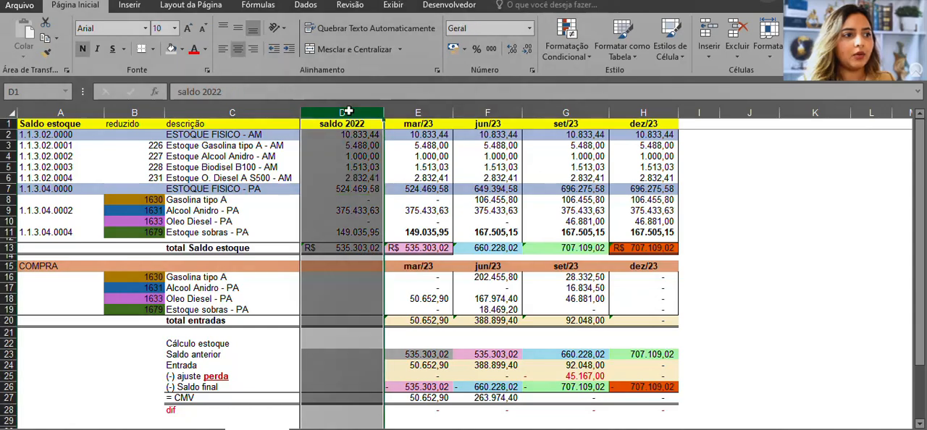
{"action": "left_click", "coordinate": [340, 248]}
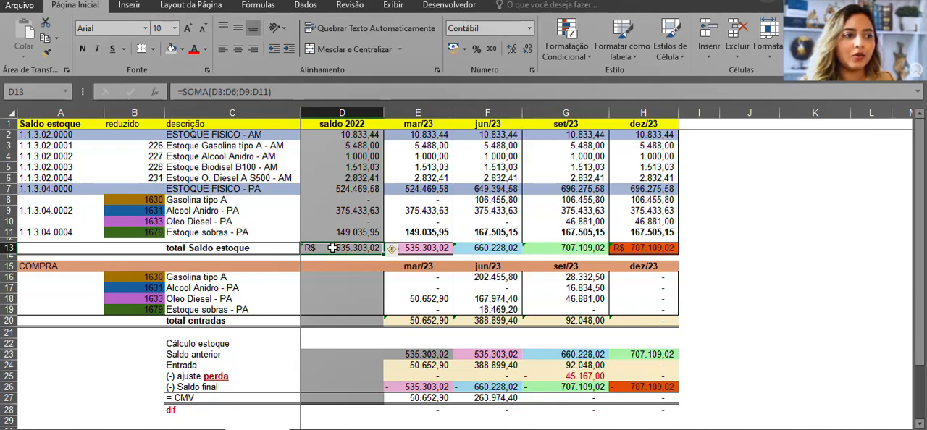
{"action": "left_click_drag", "start_coordinate": [200, 355], "coordinate": [406, 355]}
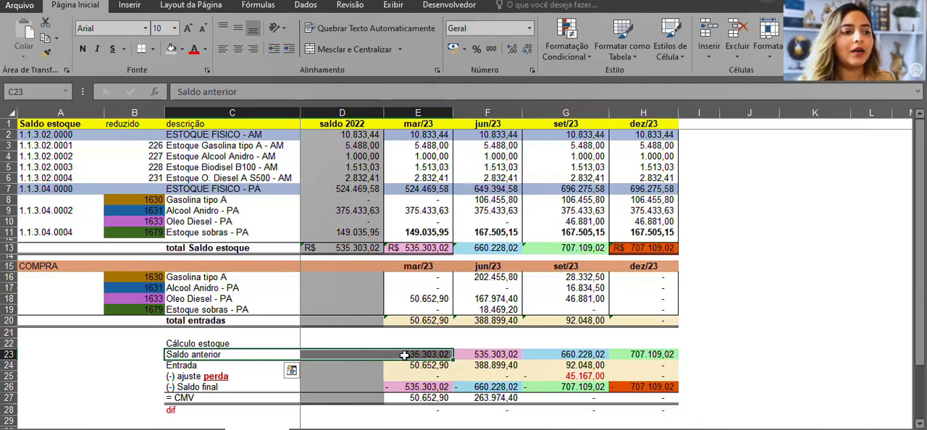
{"action": "left_click", "coordinate": [348, 242]}
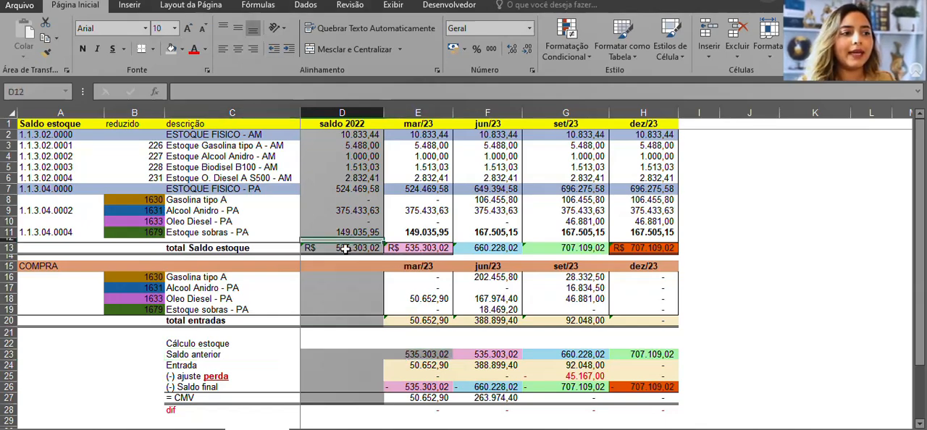
{"action": "left_click", "coordinate": [346, 248]}
{"action": "left_click", "coordinate": [425, 354]}
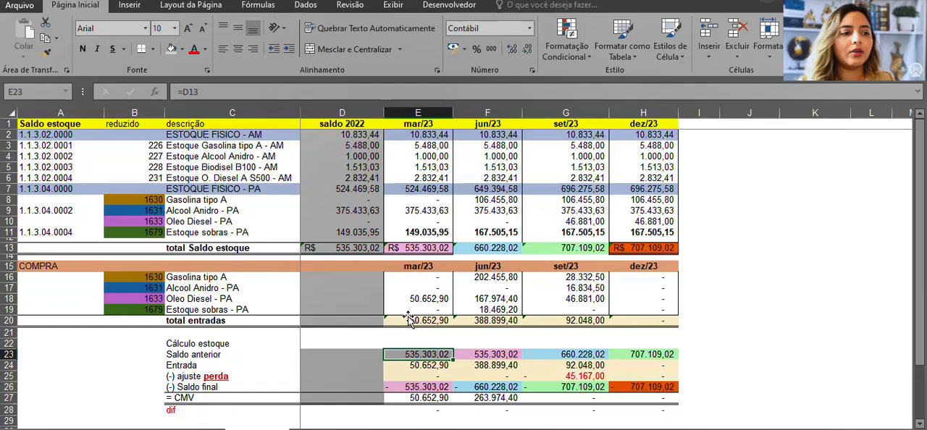
Bold the saldo 2022 total Saldo estoque and the mar/23 Saldo anterior amounts
{"action": "left_click", "coordinate": [346, 247]}
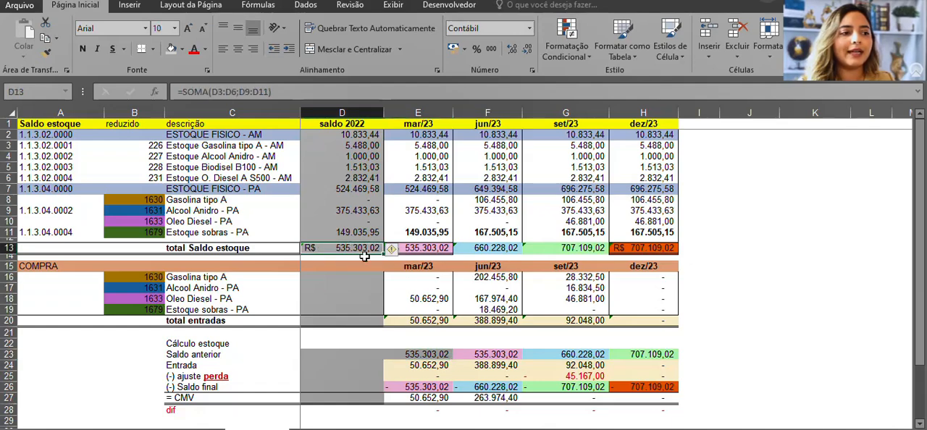
{"action": "left_click", "coordinate": [412, 355]}
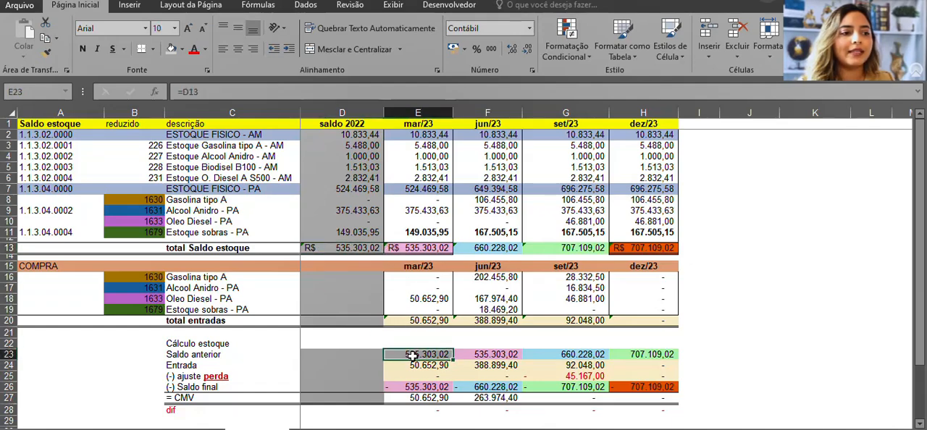
{"action": "left_click", "coordinate": [326, 247]}
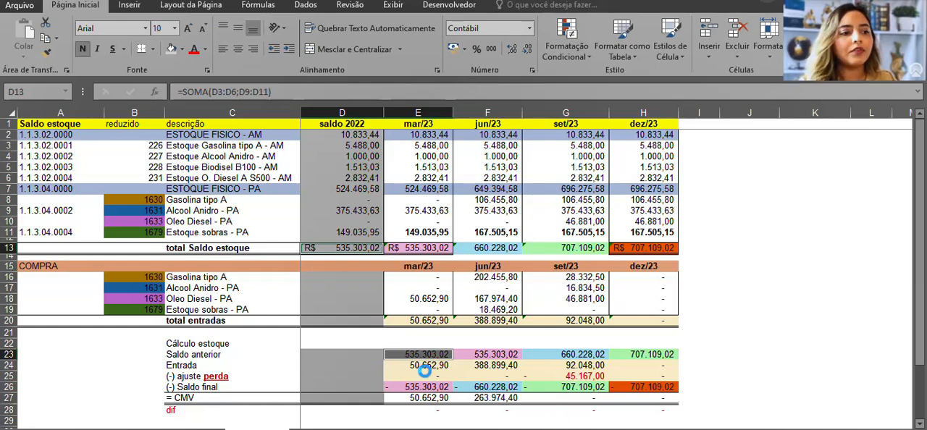
{"action": "left_click", "coordinate": [417, 376]}
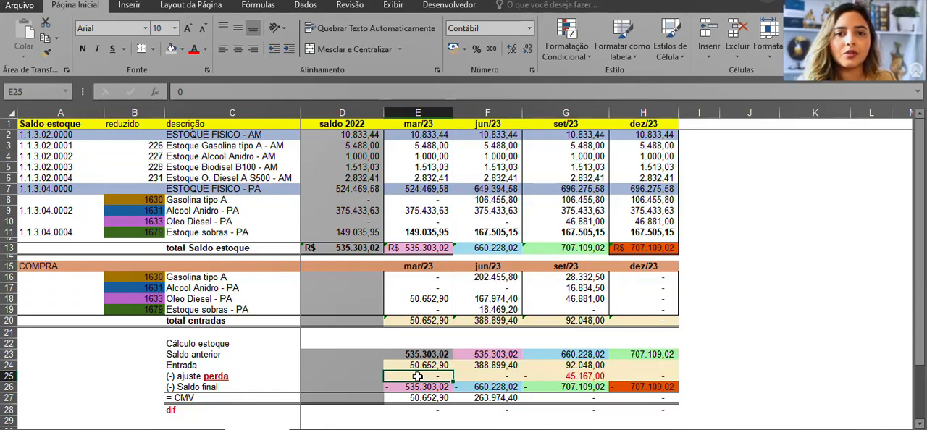
Check the mar/23 total entradas sum formula in the COMPRA table and the matching Entrada in the stock calculation
{"action": "left_click", "coordinate": [418, 319]}
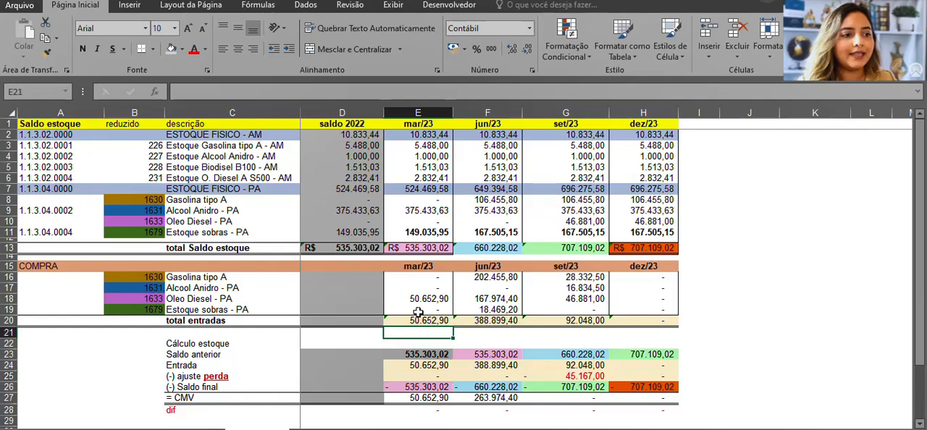
{"action": "left_click_drag", "start_coordinate": [418, 278], "coordinate": [419, 322]}
{"action": "left_click", "coordinate": [430, 310]}
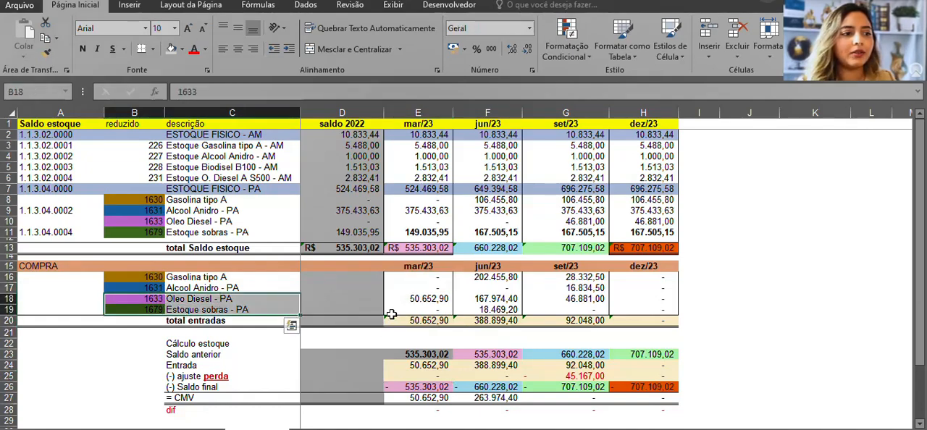
{"action": "double_click", "coordinate": [408, 321]}
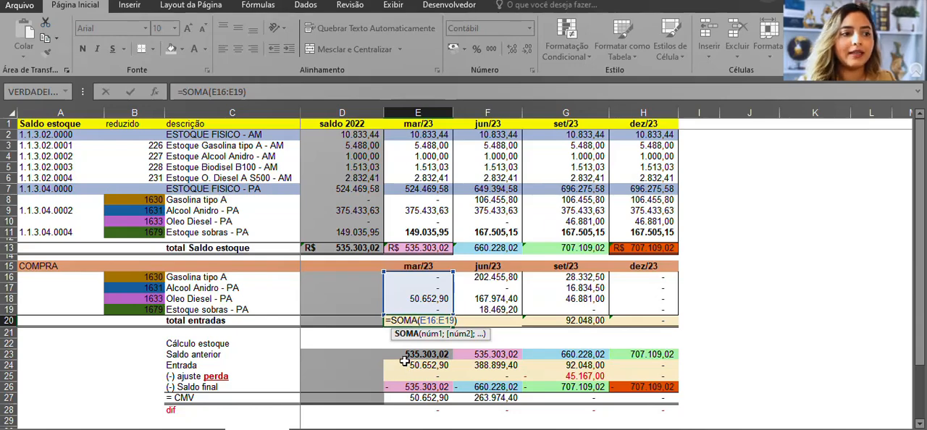
{"action": "key", "text": "Return"}
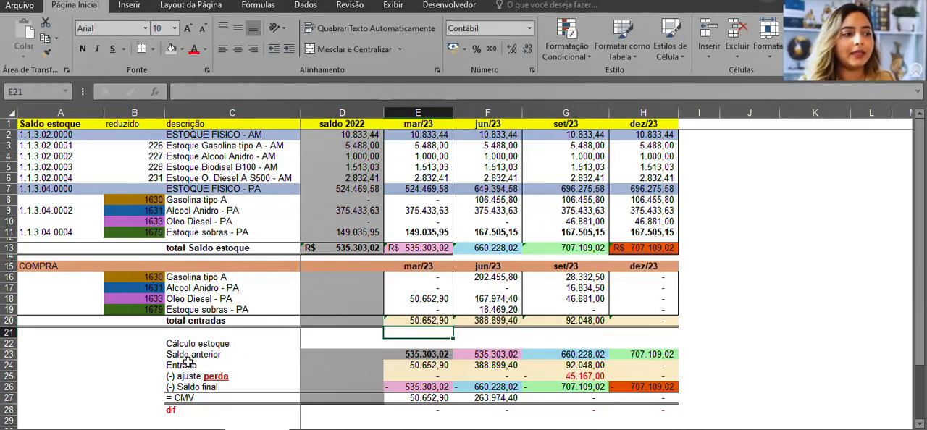
{"action": "left_click_drag", "start_coordinate": [189, 365], "coordinate": [418, 365]}
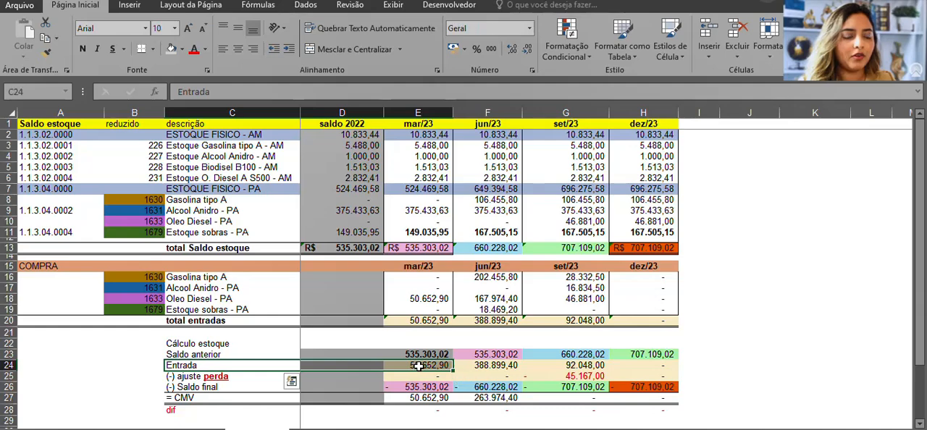
{"action": "double_click", "coordinate": [418, 366]}
{"action": "key", "text": "Return"}
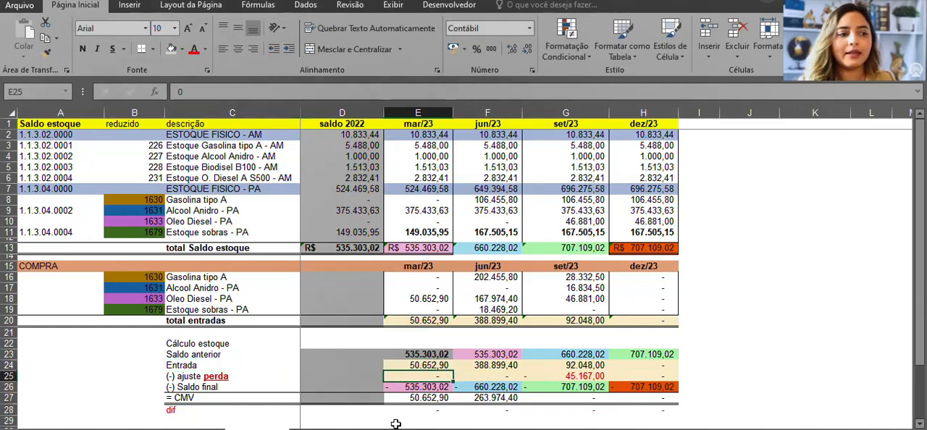
Examine the mar/23 ajuste perda and Saldo final rows of the stock calculation
{"action": "left_click", "coordinate": [194, 376]}
{"action": "left_click", "coordinate": [405, 375]}
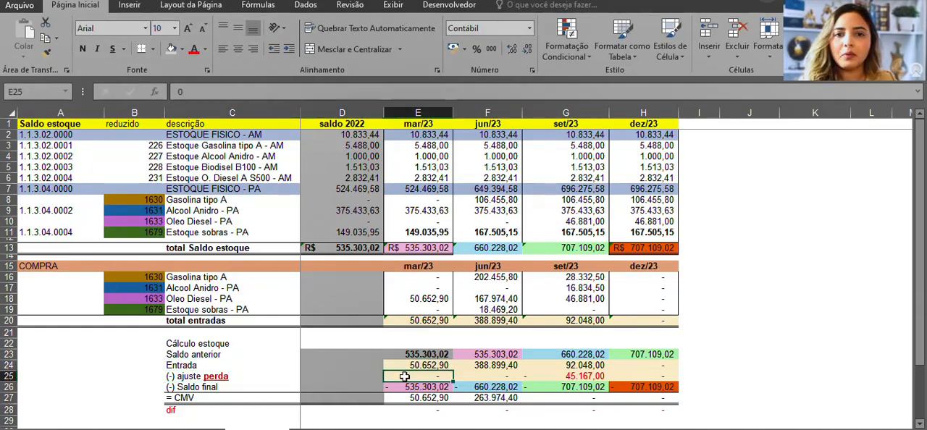
{"action": "left_click", "coordinate": [181, 387]}
{"action": "left_click", "coordinate": [424, 389]}
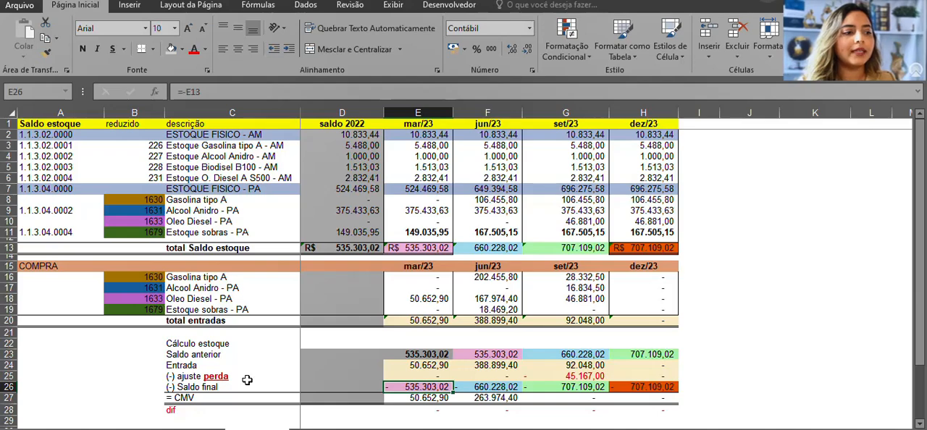
{"action": "left_click_drag", "start_coordinate": [210, 388], "coordinate": [442, 389]}
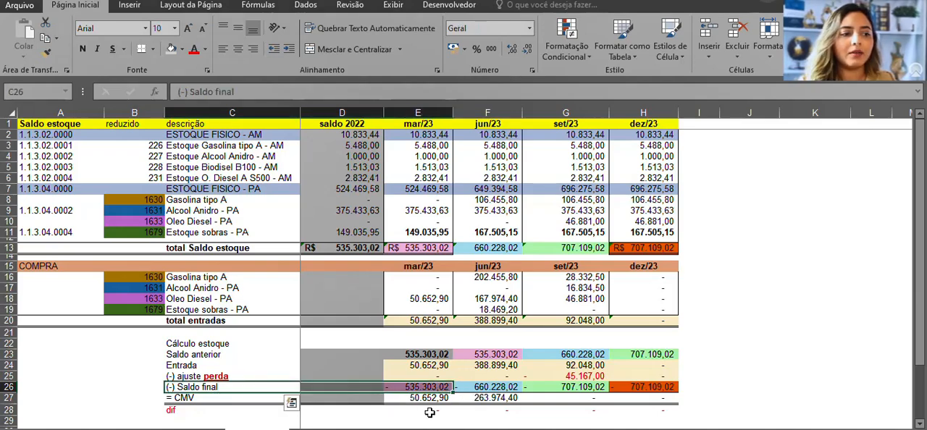
Compare the mar/23 Saldo final with the mar/23 total Saldo estoque and the balances it sums
{"action": "left_click", "coordinate": [427, 418]}
{"action": "left_click", "coordinate": [411, 389]}
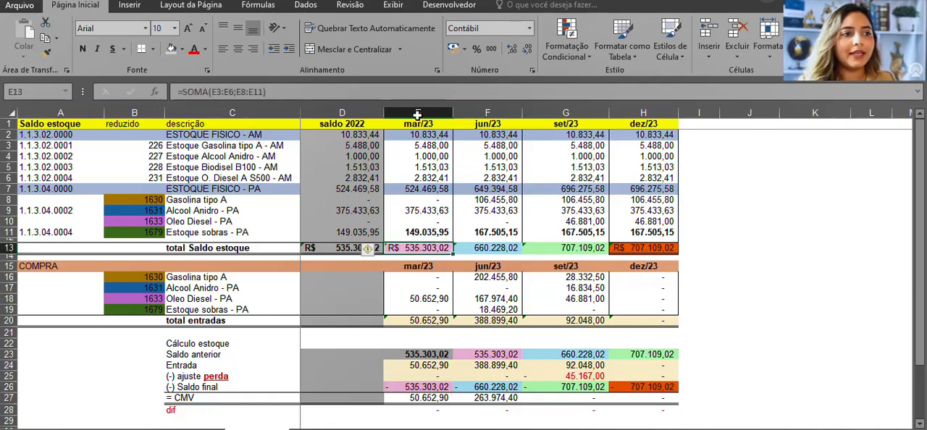
{"action": "left_click", "coordinate": [414, 114]}
{"action": "left_click_drag", "start_coordinate": [413, 124], "coordinate": [408, 250]}
{"action": "left_click", "coordinate": [408, 250]}
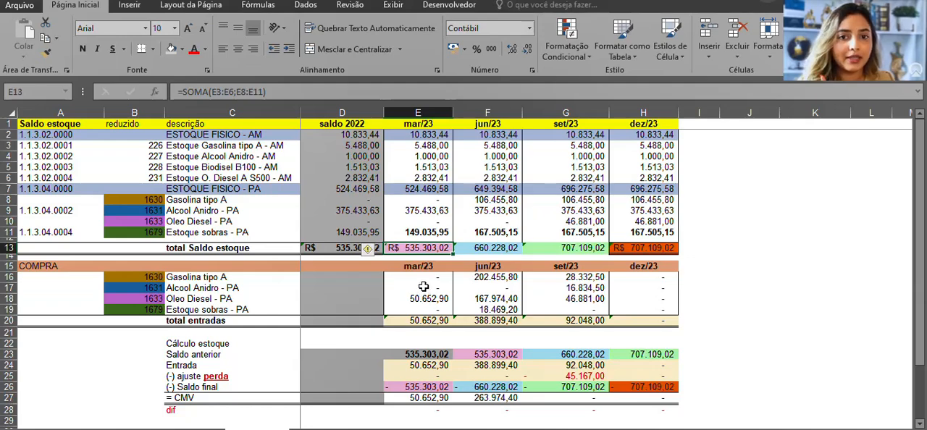
{"action": "left_click", "coordinate": [272, 388]}
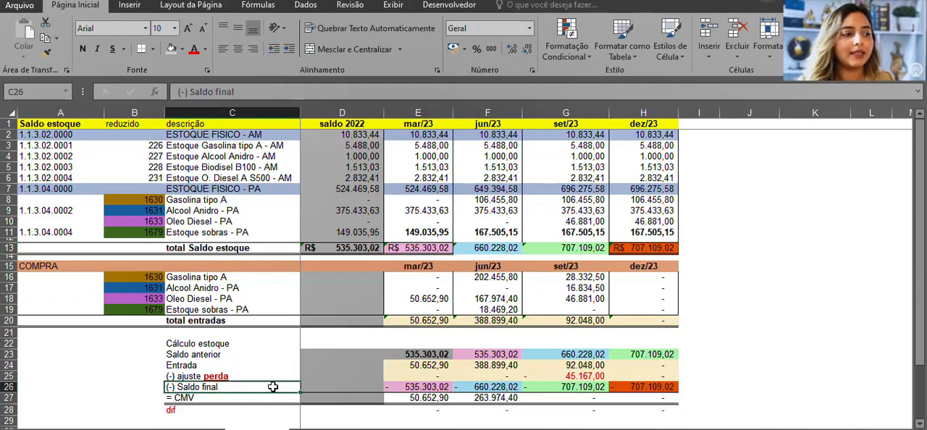
{"action": "left_click", "coordinate": [406, 387]}
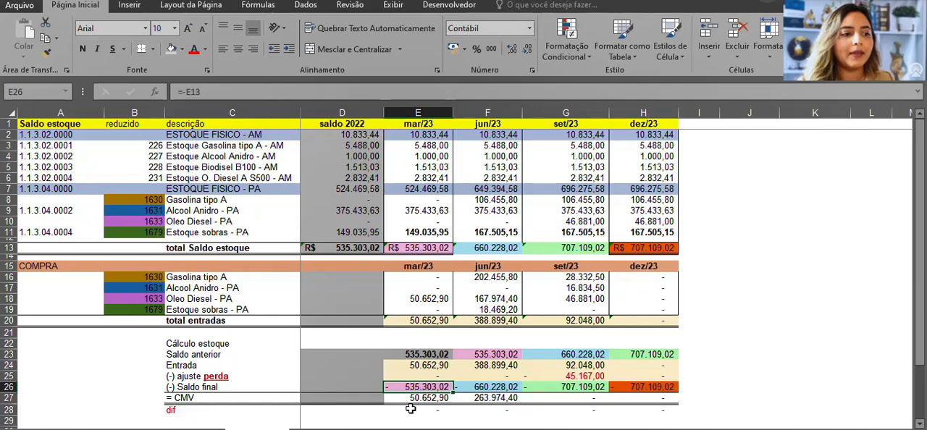
Review the mar/23 dif formula and how Saldo anterior, Entrada and Saldo final feed the CMV formula
{"action": "double_click", "coordinate": [411, 409]}
{"action": "key", "text": "Escape"}
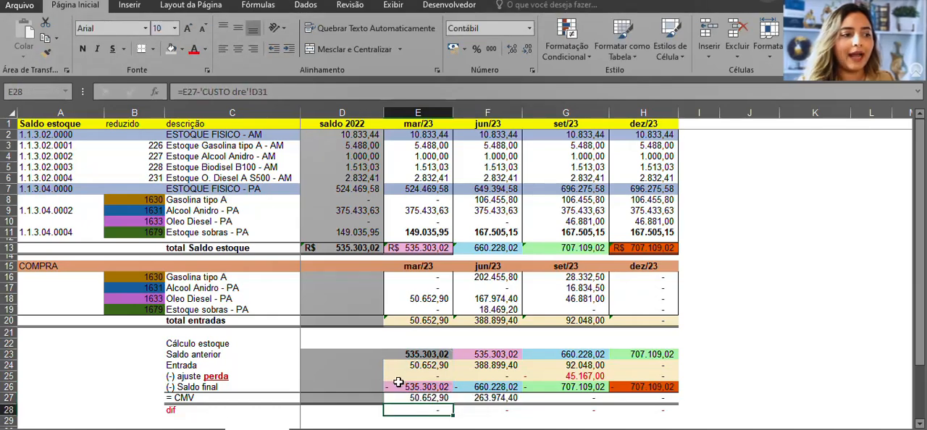
{"action": "left_click_drag", "start_coordinate": [421, 355], "coordinate": [305, 355]}
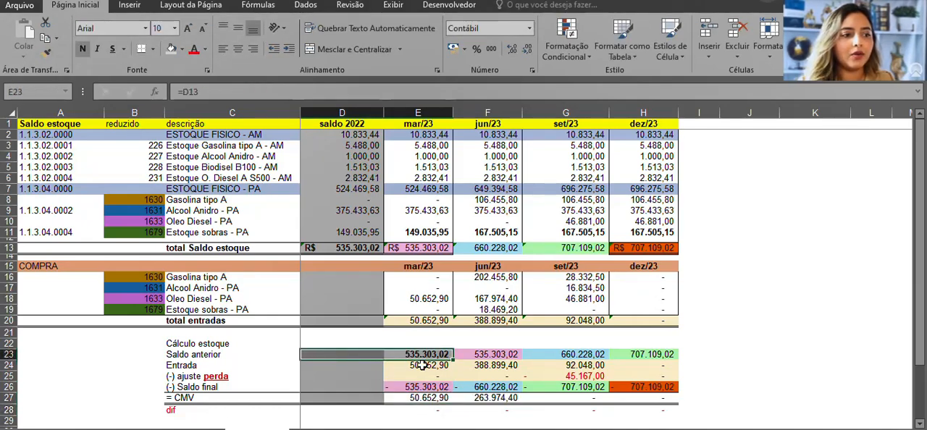
{"action": "left_click_drag", "start_coordinate": [422, 366], "coordinate": [367, 364]}
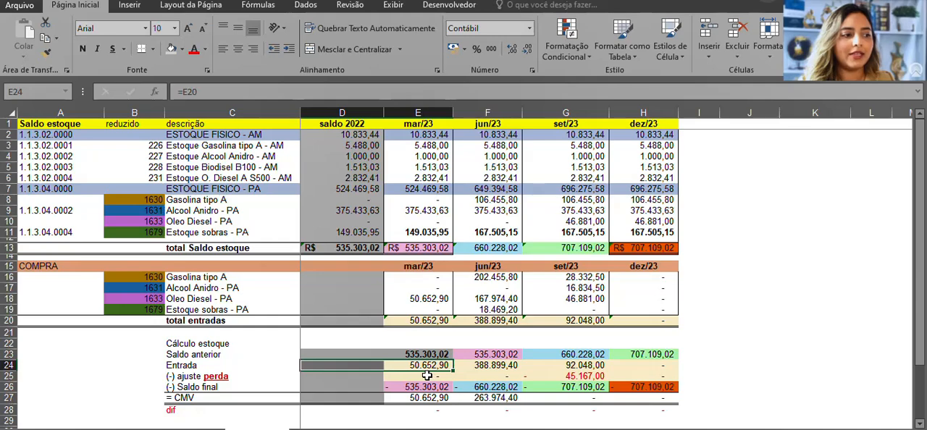
{"action": "left_click_drag", "start_coordinate": [433, 387], "coordinate": [321, 389]}
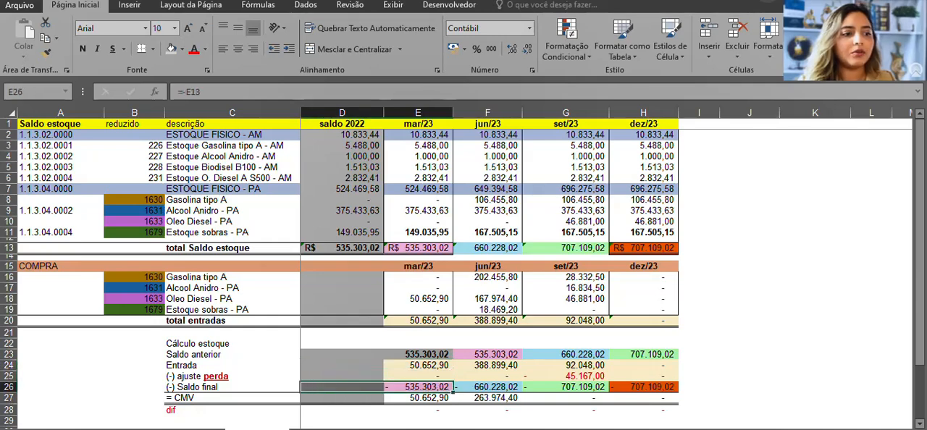
{"action": "left_click", "coordinate": [416, 409]}
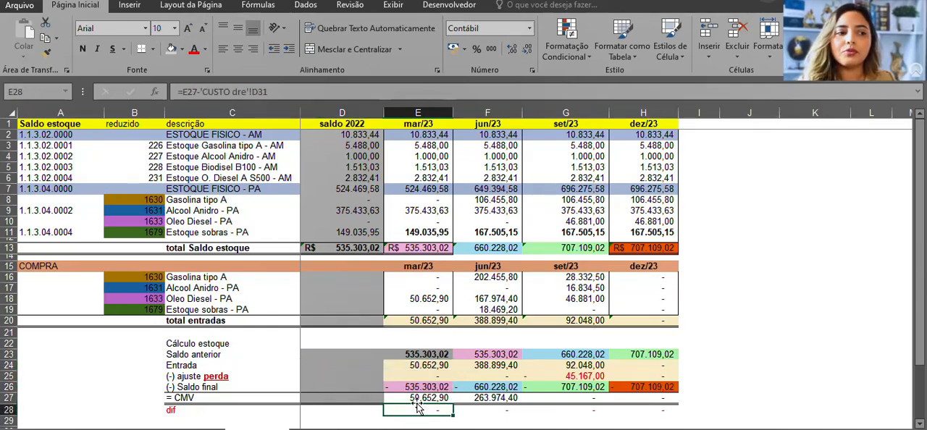
{"action": "key", "text": "Up"}
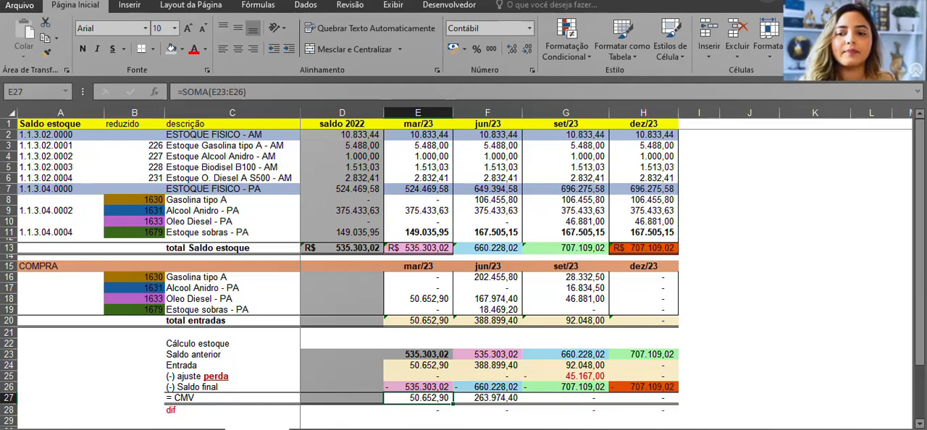
Switch to the quarterly cost worksheet and examine the 1º trimestre CMV and its three fuel lines
{"action": "left_click", "coordinate": [305, 429]}
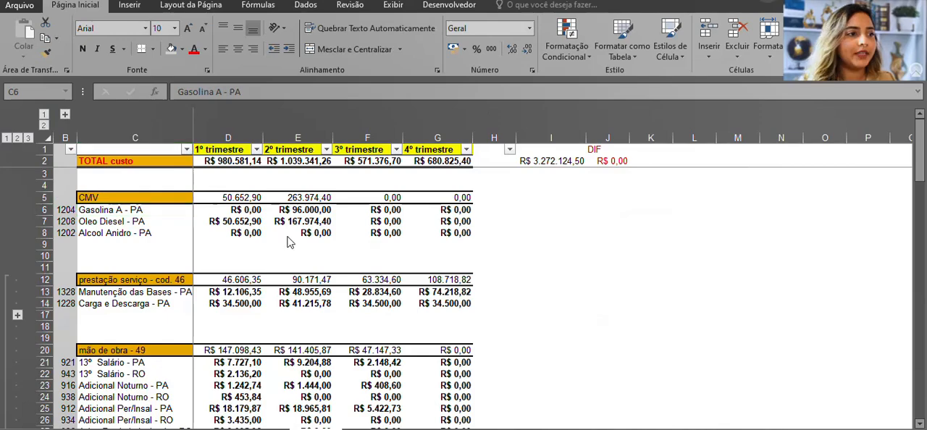
{"action": "left_click", "coordinate": [182, 198]}
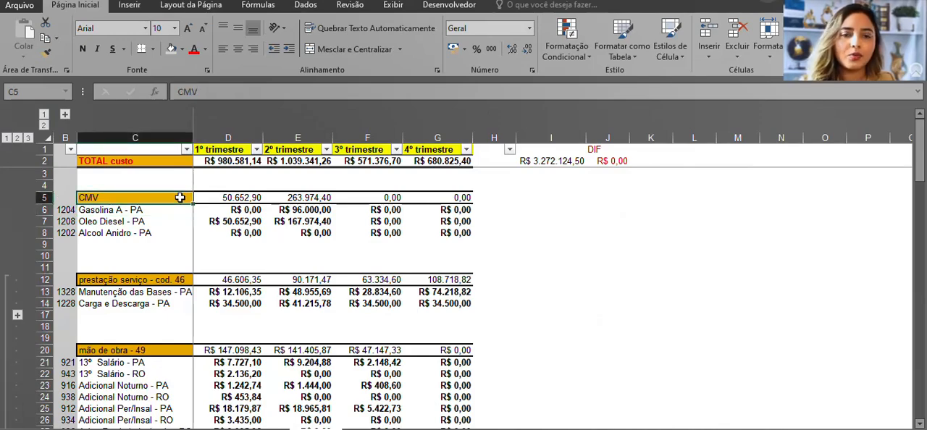
{"action": "left_click", "coordinate": [227, 138]}
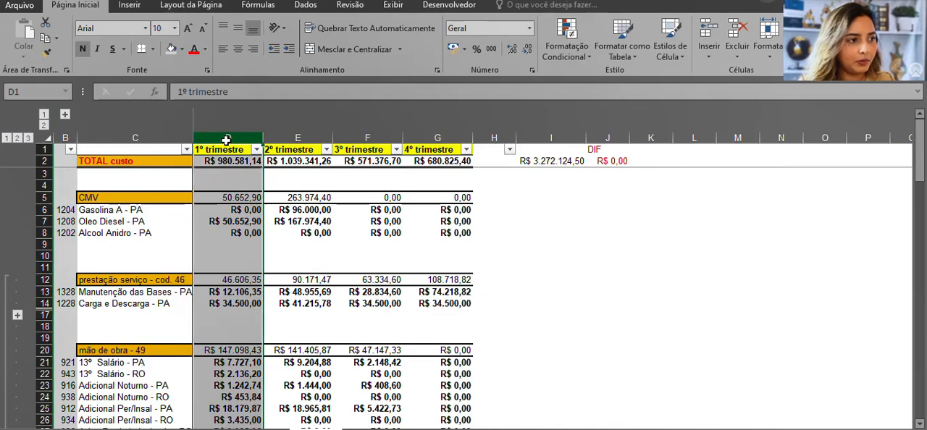
{"action": "left_click_drag", "start_coordinate": [97, 199], "coordinate": [228, 229]}
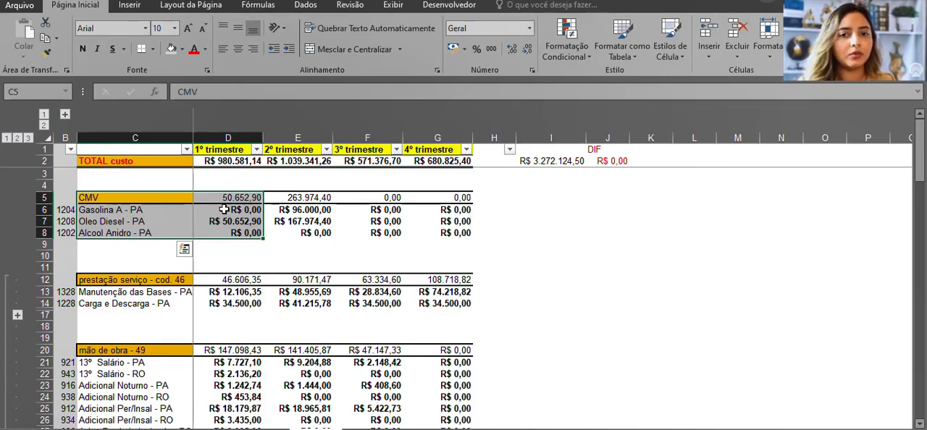
{"action": "left_click", "coordinate": [213, 231]}
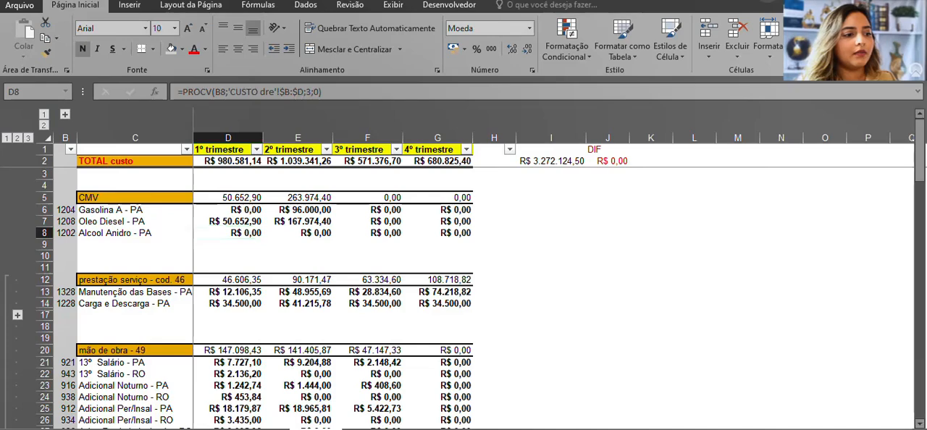
Return to the inventory worksheet and trace the jun/23 Saldo anterior to the mar/23 Saldo final and total Saldo estoque
{"action": "left_click", "coordinate": [258, 429]}
{"action": "left_click", "coordinate": [437, 188]}
{"action": "left_click", "coordinate": [484, 137]}
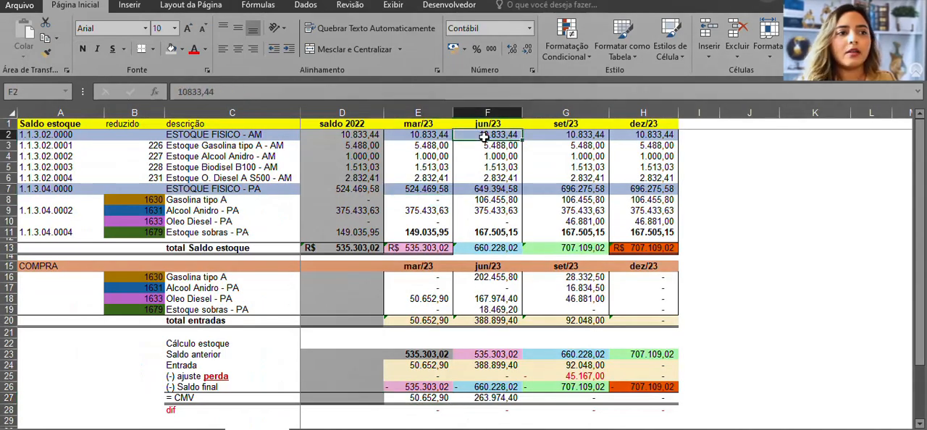
{"action": "left_click", "coordinate": [460, 289]}
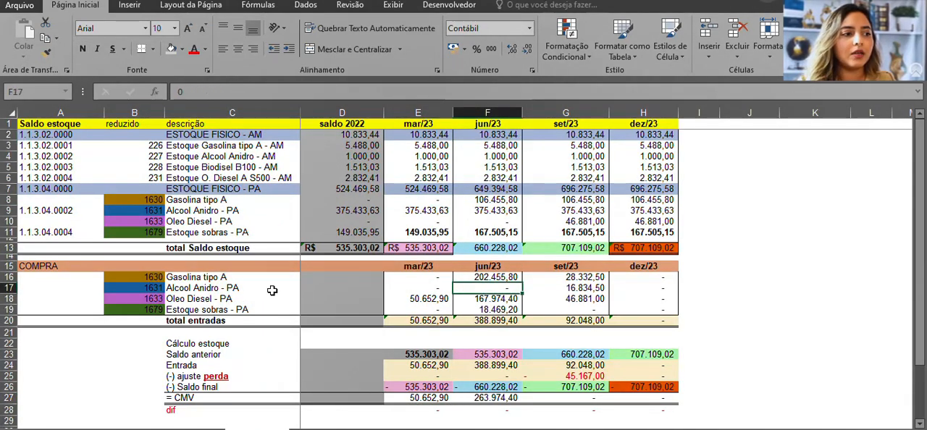
{"action": "left_click", "coordinate": [463, 356]}
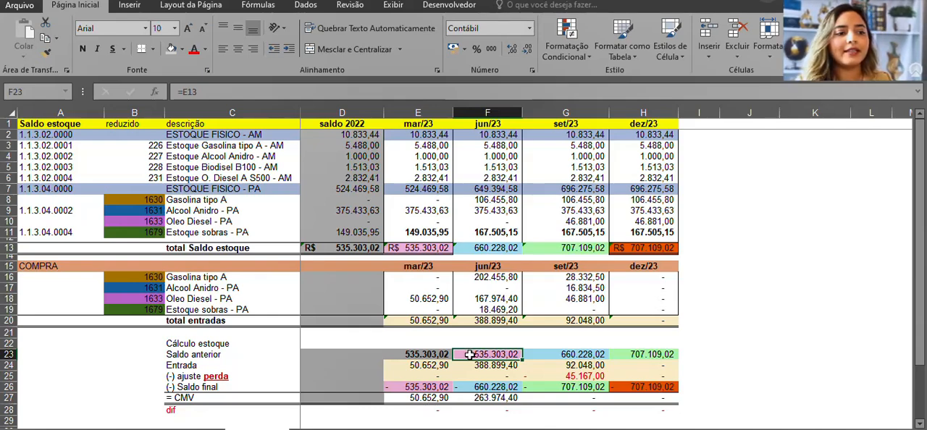
{"action": "left_click", "coordinate": [395, 386]}
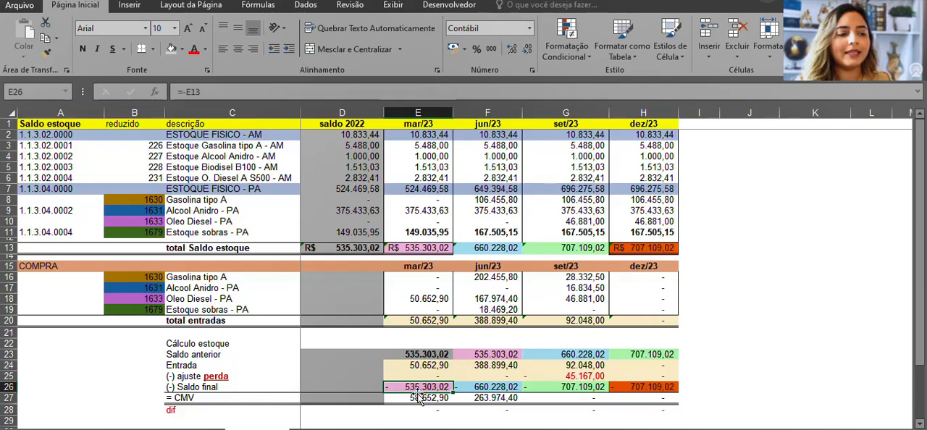
{"action": "left_click", "coordinate": [409, 242]}
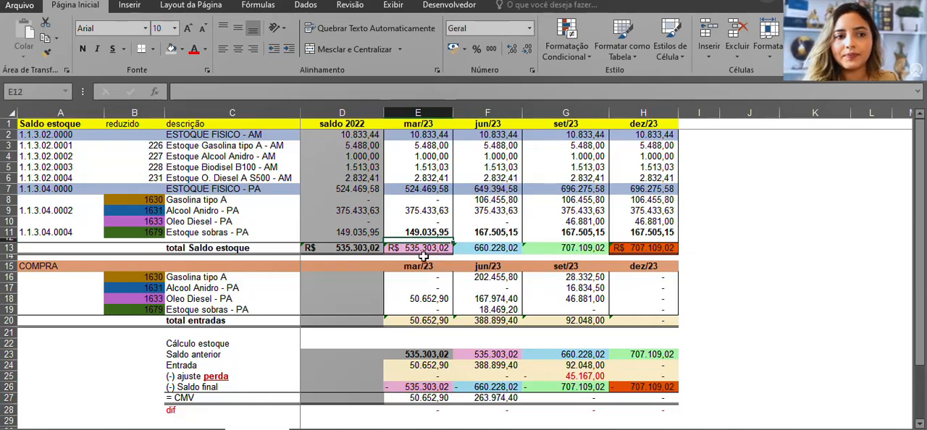
{"action": "left_click", "coordinate": [484, 354]}
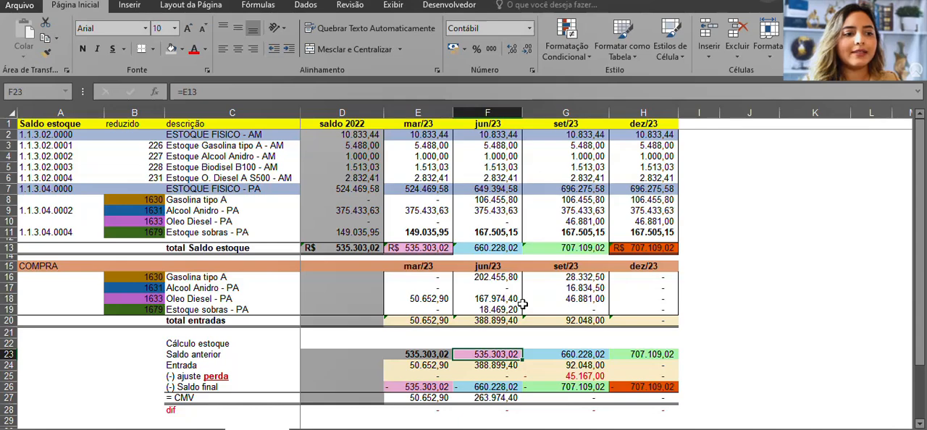
Examine the jun/23 COMPRA values for Gasolina tipo A, Alcool Anidro, Oleo Diesel and Estoque sobras
{"action": "left_click", "coordinate": [486, 369]}
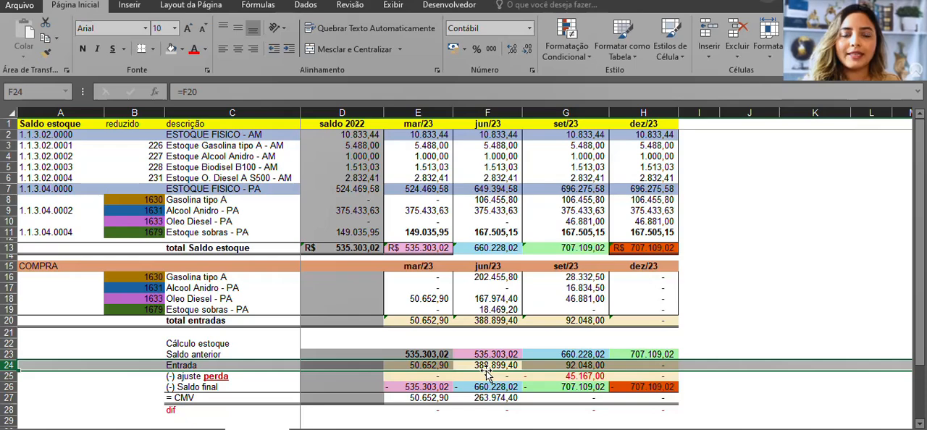
{"action": "left_click_drag", "start_coordinate": [507, 277], "coordinate": [499, 320]}
{"action": "left_click", "coordinate": [500, 278]}
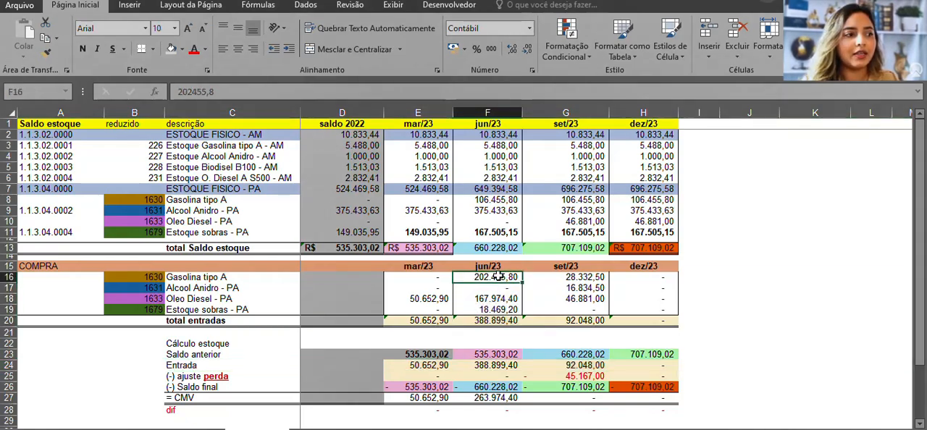
{"action": "left_click", "coordinate": [494, 288]}
{"action": "left_click", "coordinate": [490, 299]}
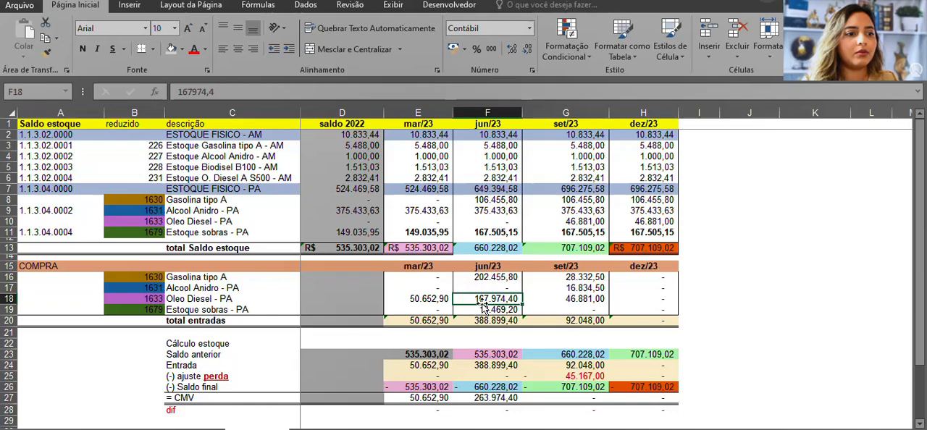
{"action": "left_click", "coordinate": [478, 309]}
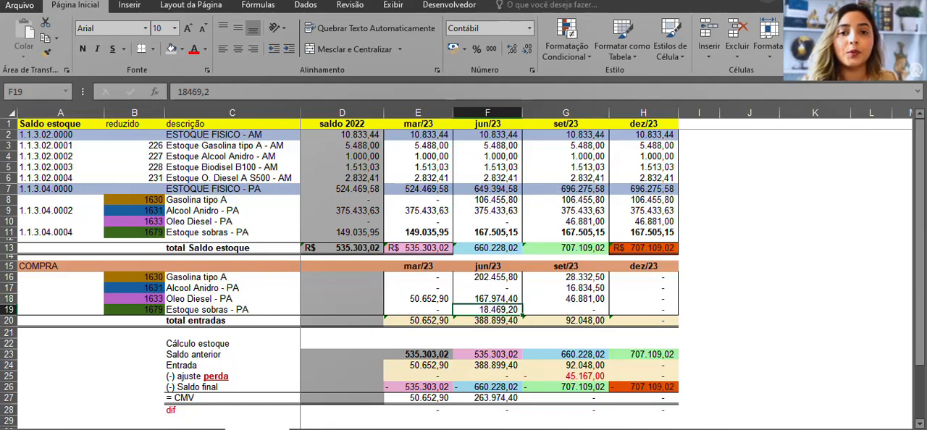
Inspect the jun/23 total entradas formula and how it feeds the Entrada row of the stock calculation
{"action": "left_click", "coordinate": [479, 320]}
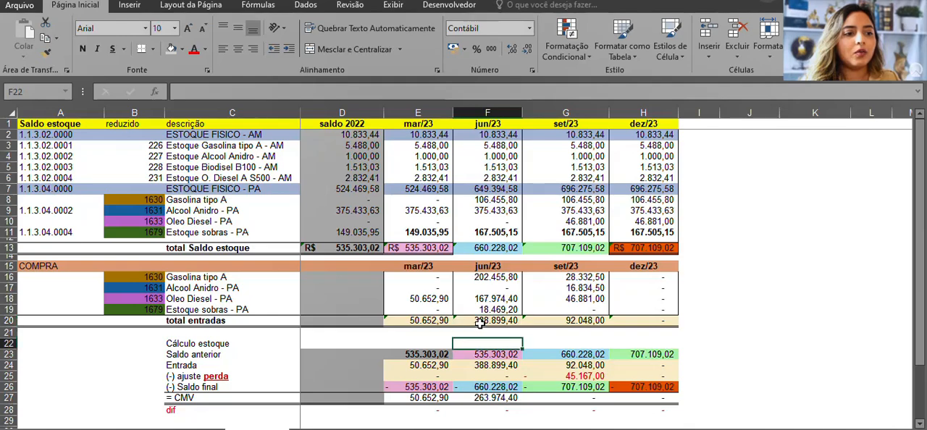
{"action": "double_click", "coordinate": [479, 323]}
{"action": "key", "text": "Escape"}
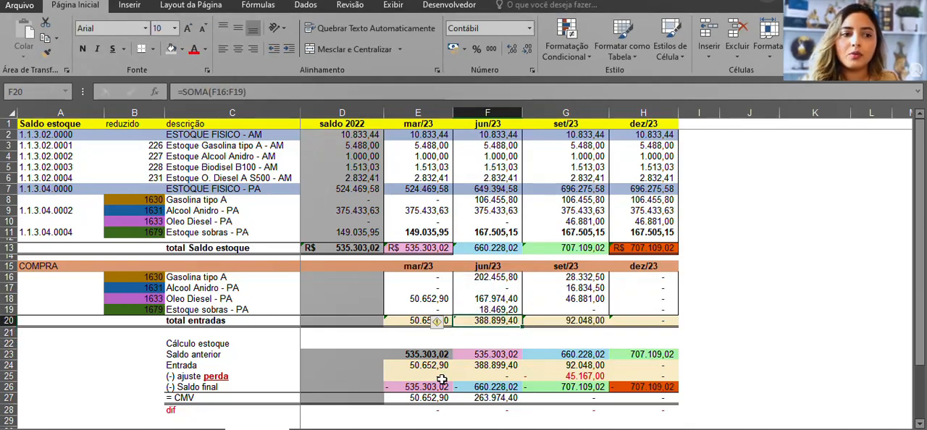
{"action": "left_click", "coordinate": [490, 365]}
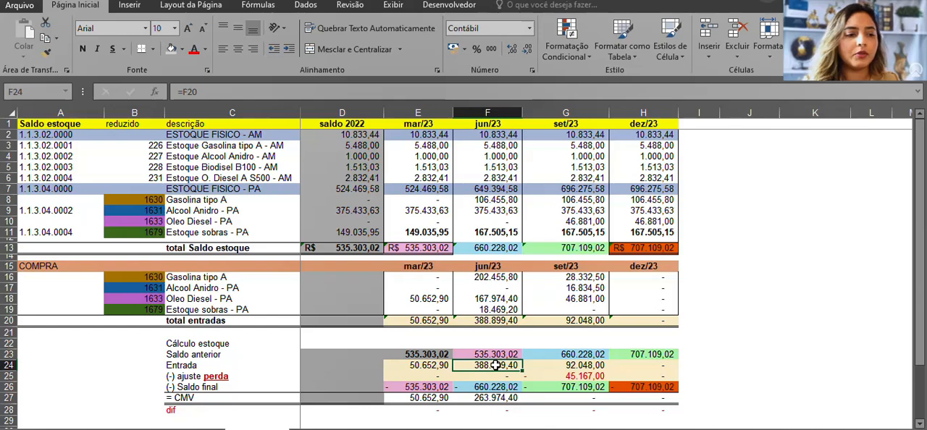
{"action": "key", "text": "shift+space"}
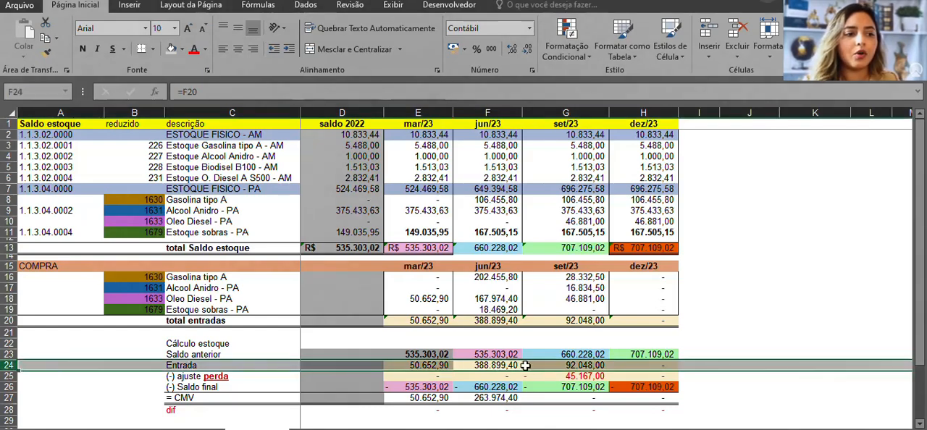
Examine the jun/23 ajuste perda and Saldo final rows of the stock calculation
{"action": "left_click", "coordinate": [490, 377]}
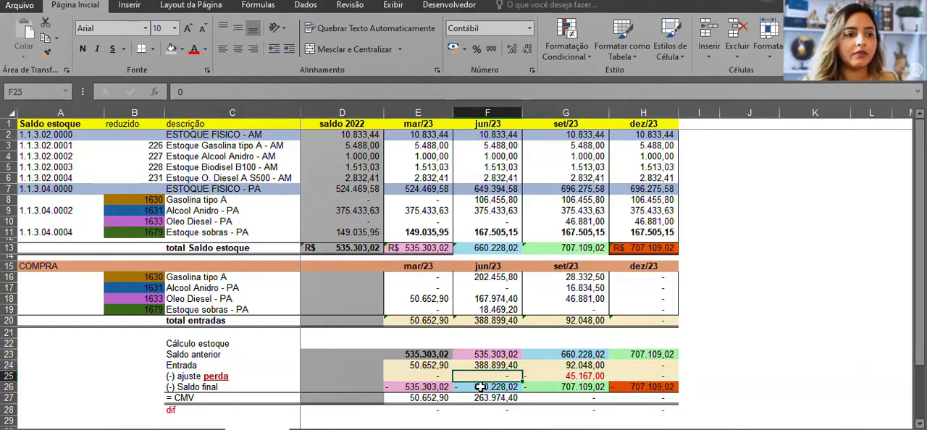
{"action": "left_click", "coordinate": [480, 387]}
{"action": "key", "text": "shift+space"}
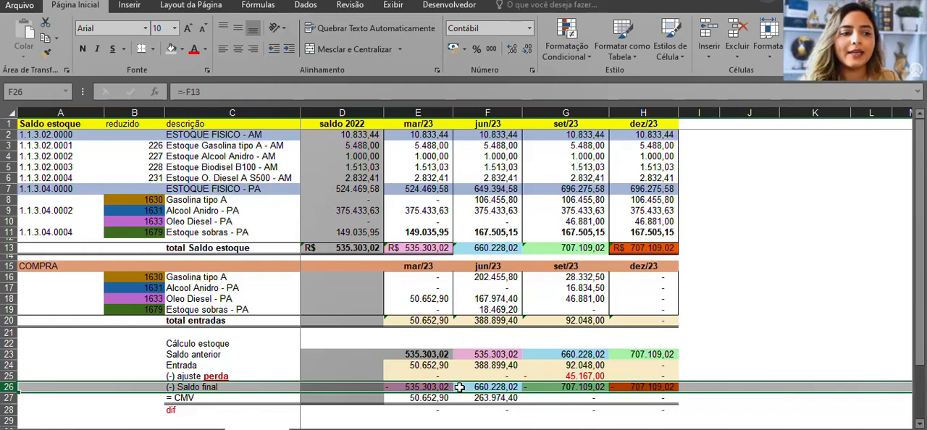
Review the jun/23 calculation down to its CMV and compare it with the 2º trimestre CMV in the quarterly cost worksheet
{"action": "left_click", "coordinate": [485, 354]}
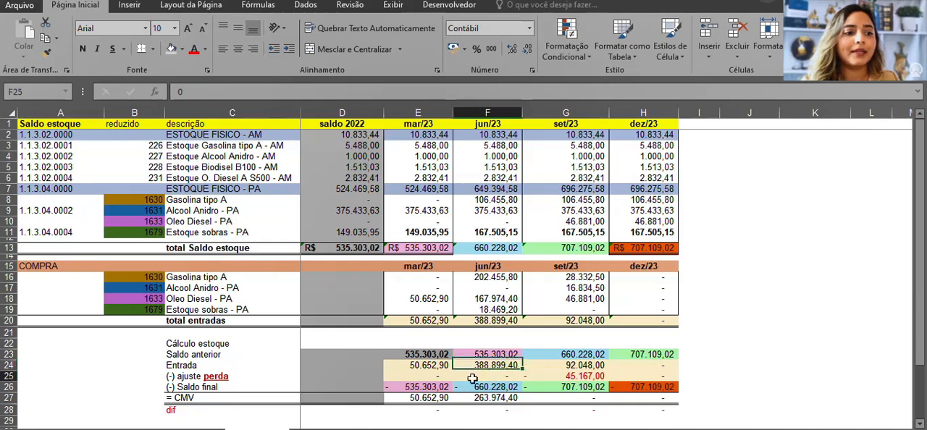
{"action": "left_click", "coordinate": [461, 388]}
{"action": "left_click", "coordinate": [460, 399]}
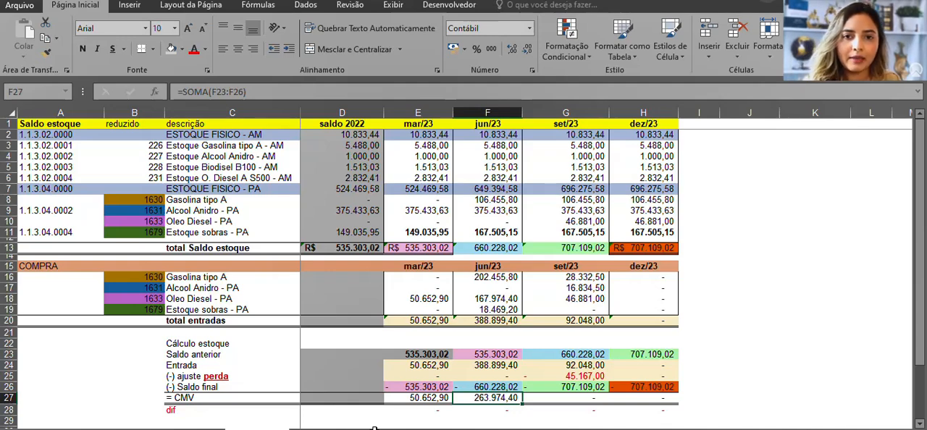
{"action": "left_click", "coordinate": [374, 428]}
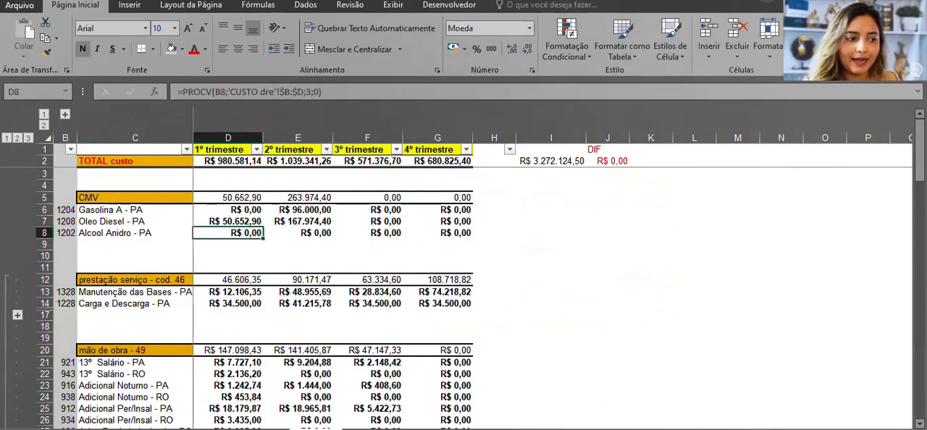
{"action": "left_click_drag", "start_coordinate": [303, 194], "coordinate": [302, 239]}
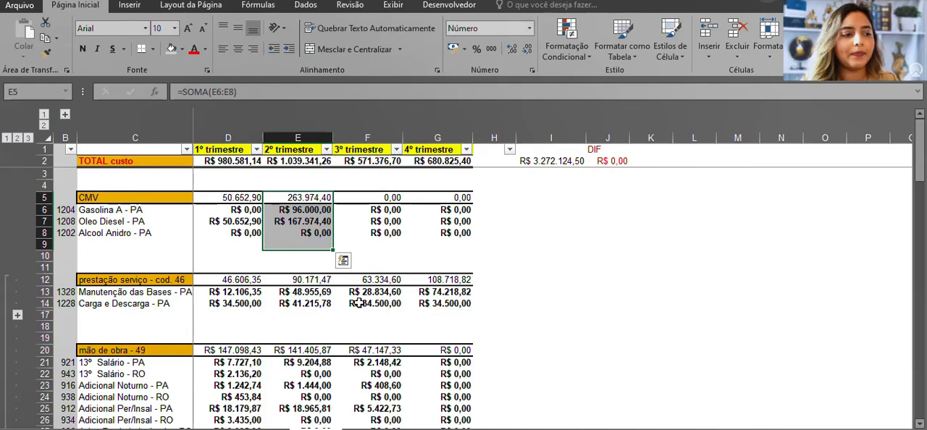
Return to the inventory worksheet and examine the set/23 ajuste perda and CMV formula
{"action": "left_click", "coordinate": [266, 429]}
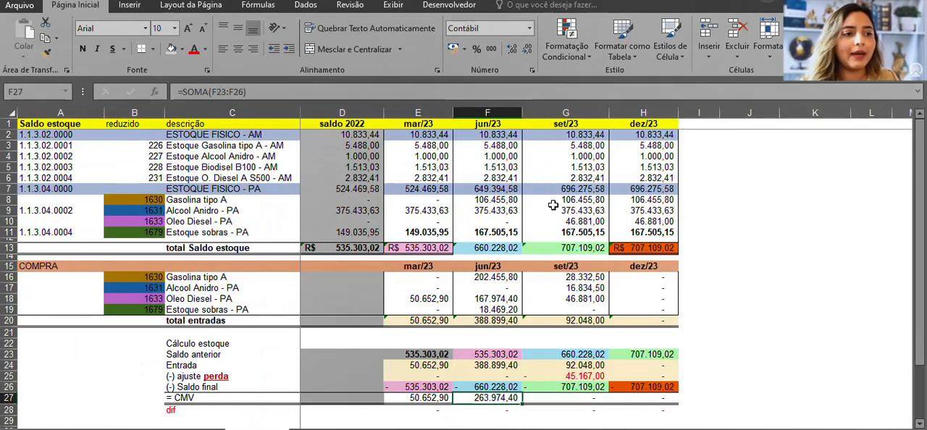
{"action": "left_click_drag", "start_coordinate": [572, 113], "coordinate": [646, 117]}
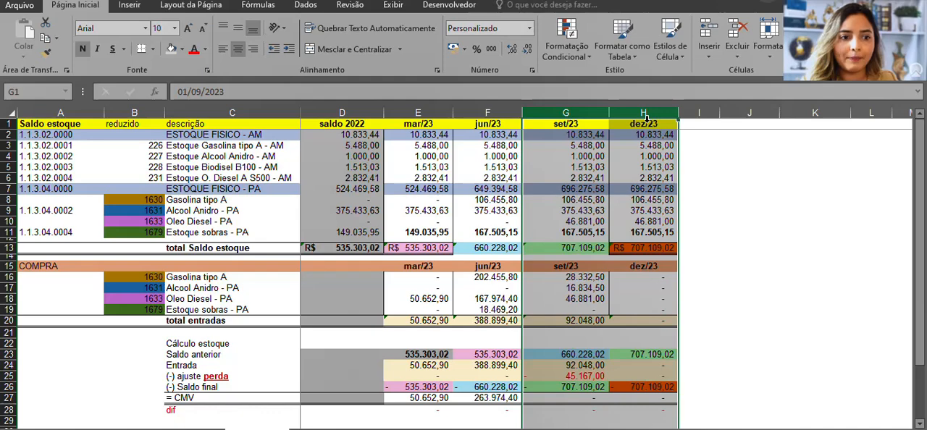
{"action": "left_click", "coordinate": [568, 376]}
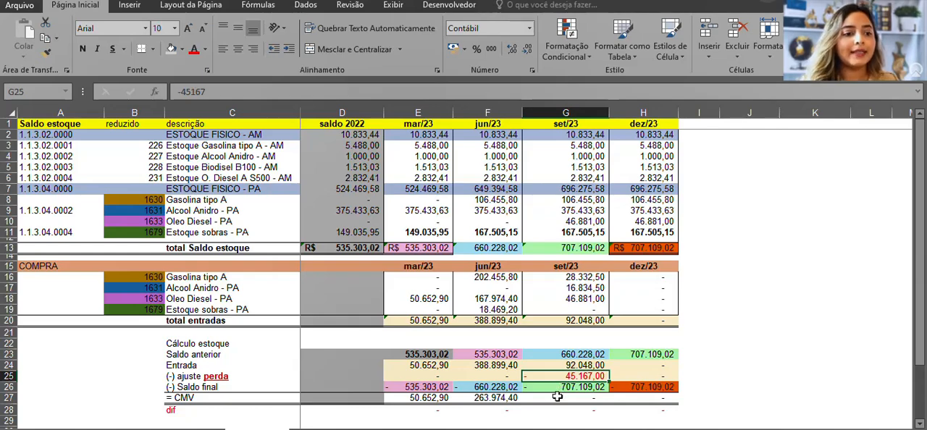
{"action": "left_click", "coordinate": [559, 399]}
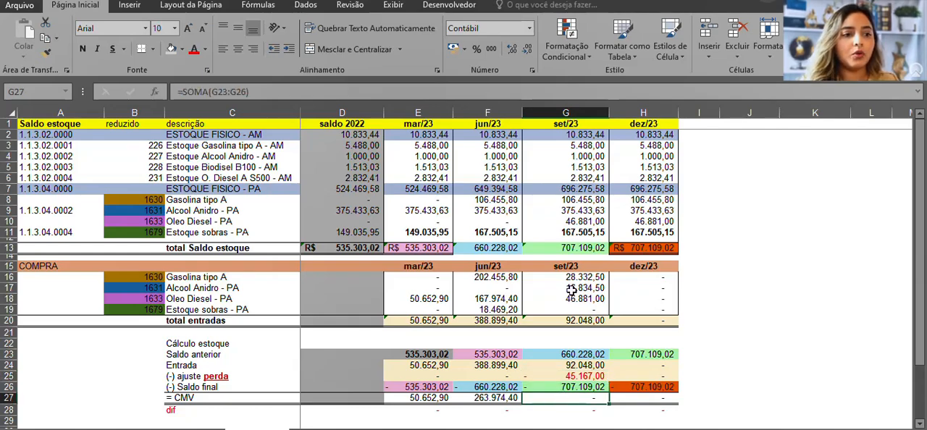
Compare the set/23 and dez/23 columns, including the dez/23 Entrada and ajuste perda cells
{"action": "left_click", "coordinate": [572, 113]}
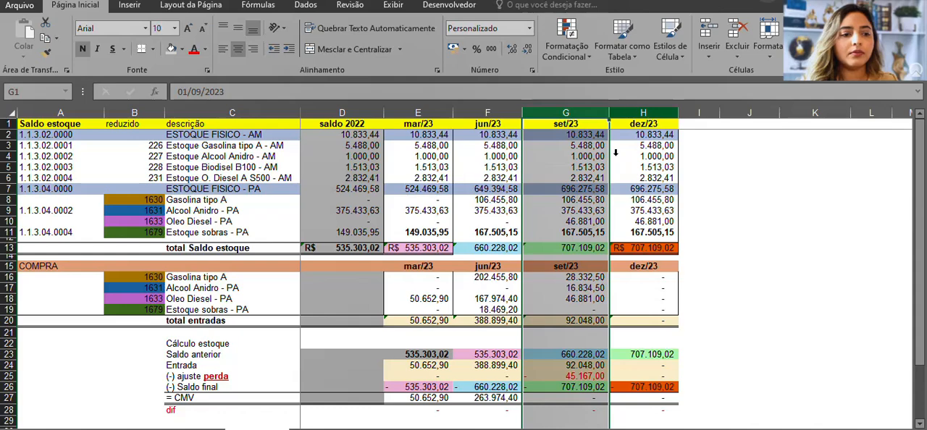
{"action": "left_click", "coordinate": [635, 113]}
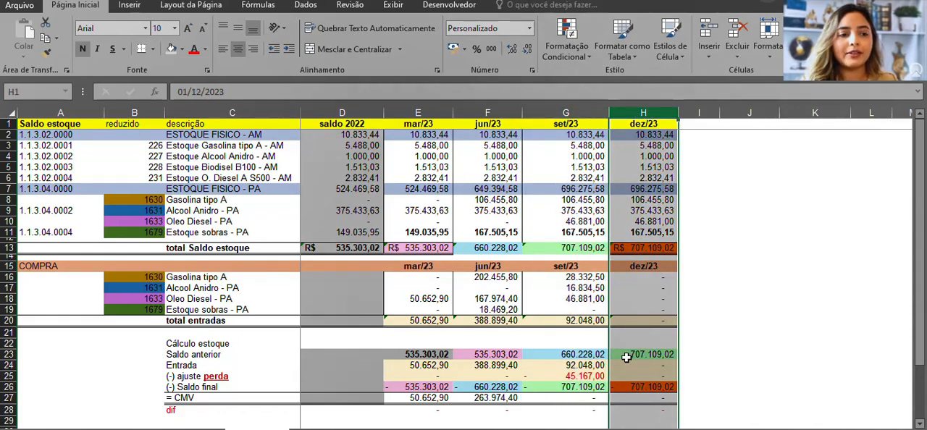
{"action": "left_click", "coordinate": [568, 113]}
{"action": "left_click", "coordinate": [650, 113]}
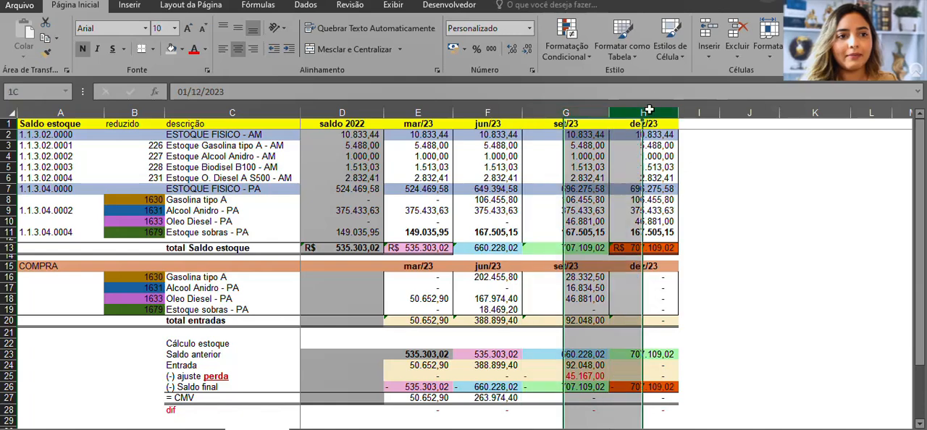
{"action": "left_click_drag", "start_coordinate": [646, 365], "coordinate": [646, 375]}
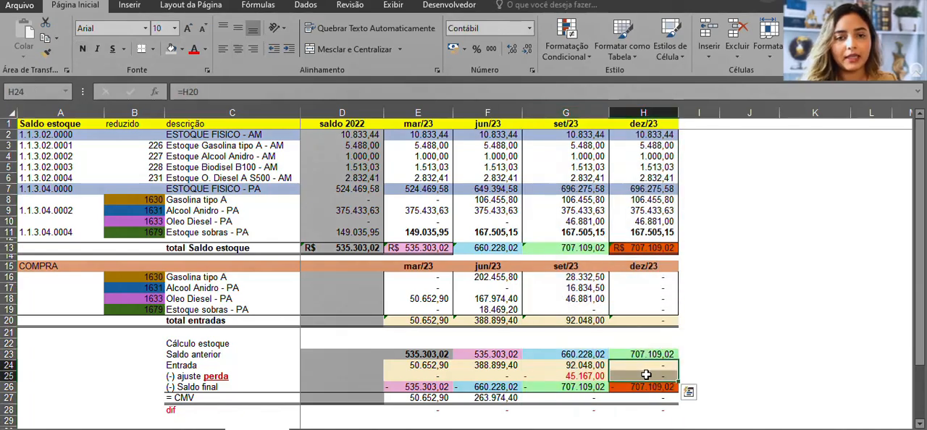
Review the mar/23 and jun/23 columns and the jun/23 Gasolina tipo A purchase
{"action": "left_click", "coordinate": [554, 345]}
{"action": "left_click", "coordinate": [470, 346]}
{"action": "left_click_drag", "start_coordinate": [398, 114], "coordinate": [488, 113]}
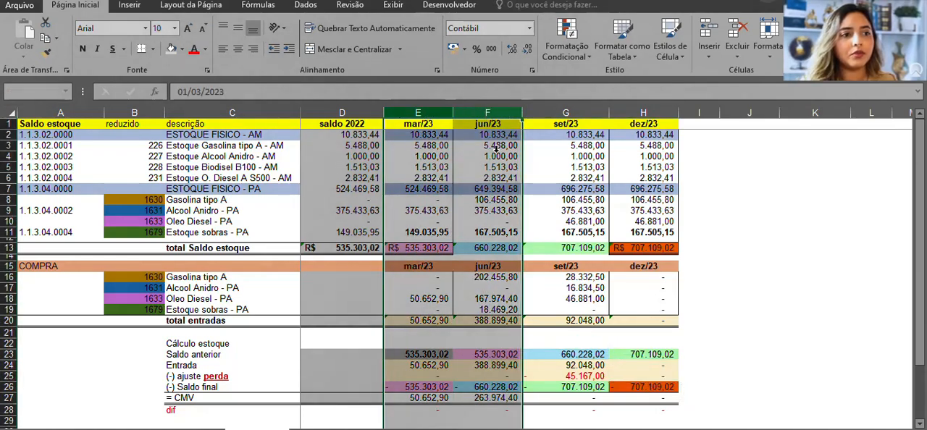
{"action": "left_click", "coordinate": [487, 278]}
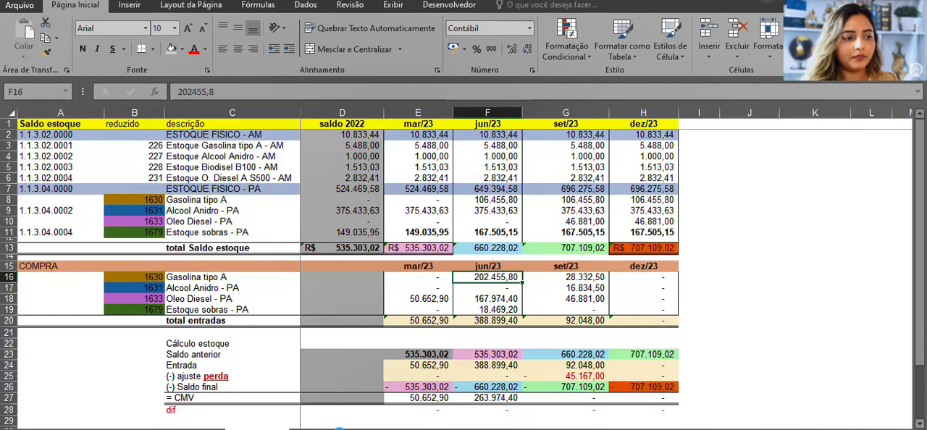
{"action": "key", "text": "Up"}
{"action": "key", "text": "Up"}
Switch to the quarterly cost worksheet and highlight the CMV block with its three fuel lines across all four quarters
{"action": "left_click", "coordinate": [319, 429]}
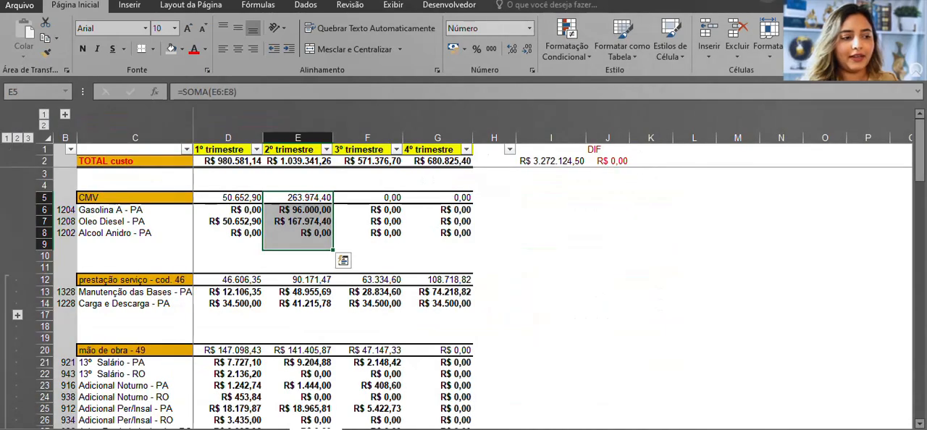
{"action": "left_click", "coordinate": [187, 233]}
{"action": "left_click_drag", "start_coordinate": [70, 197], "coordinate": [456, 234]}
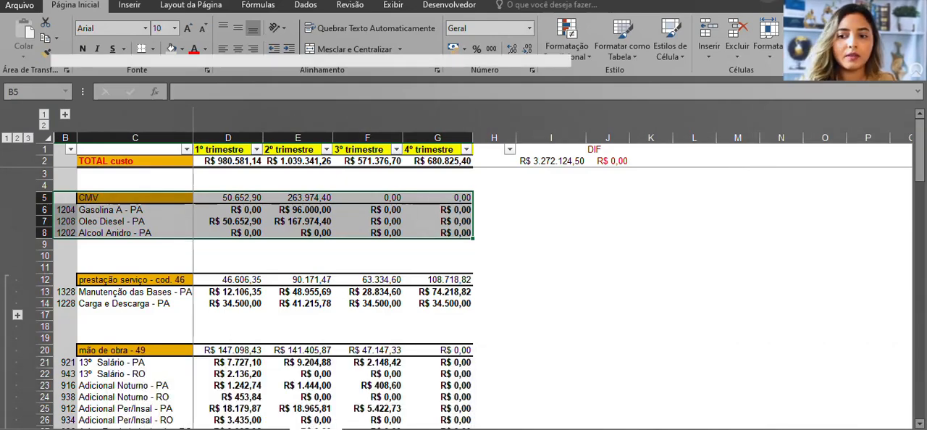
Show the L210 cost of resold goods lines in Sped ECF and place the Excel cost worksheet beside them
{"action": "key", "text": "alt+Tab"}
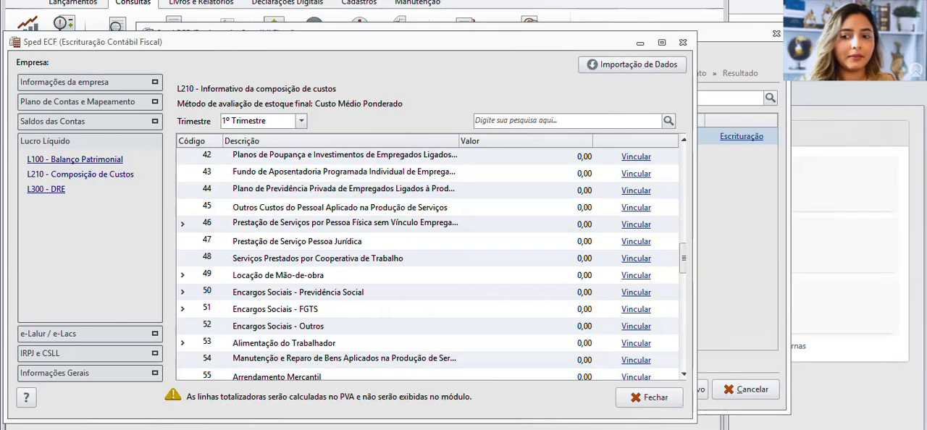
{"action": "scroll", "coordinate": [427, 257], "scroll_direction": "up", "scroll_amount": 5}
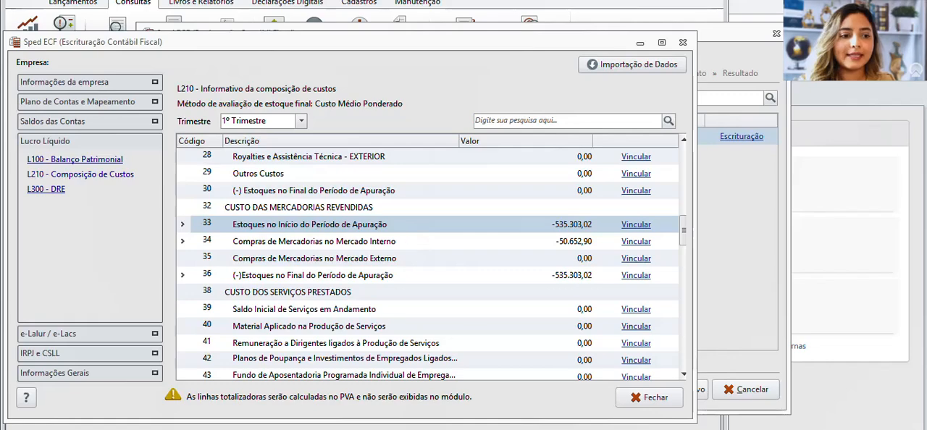
{"action": "mouse_move", "coordinate": [581, 429]}
{"action": "mouse_move", "coordinate": [491, 429]}
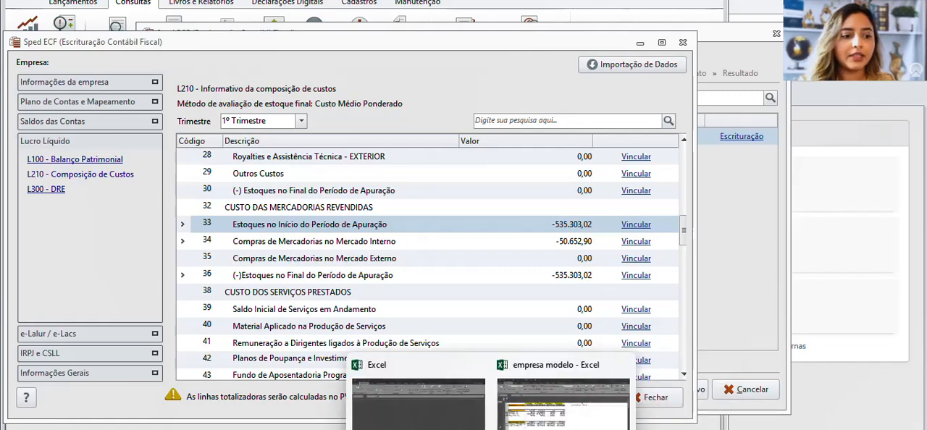
{"action": "left_click", "coordinate": [573, 416]}
{"action": "double_click", "coordinate": [513, 3]}
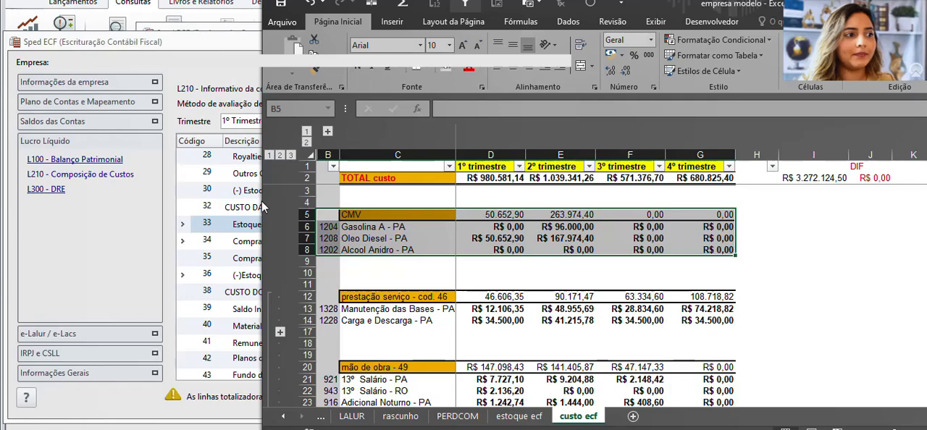
{"action": "left_click_drag", "start_coordinate": [263, 207], "coordinate": [624, 223]}
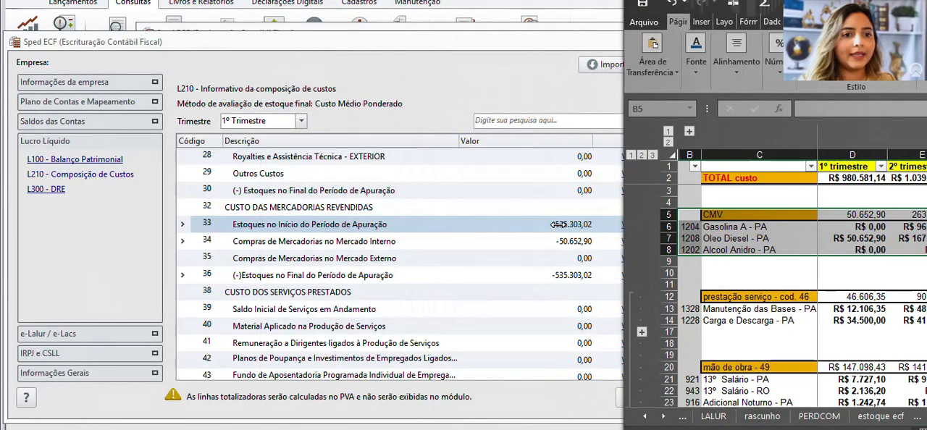
{"action": "left_click_drag", "start_coordinate": [557, 225], "coordinate": [555, 224]}
Fill the CMV account code cells B6:B9 on the cost worksheet with gold
{"action": "left_click", "coordinate": [620, 250]}
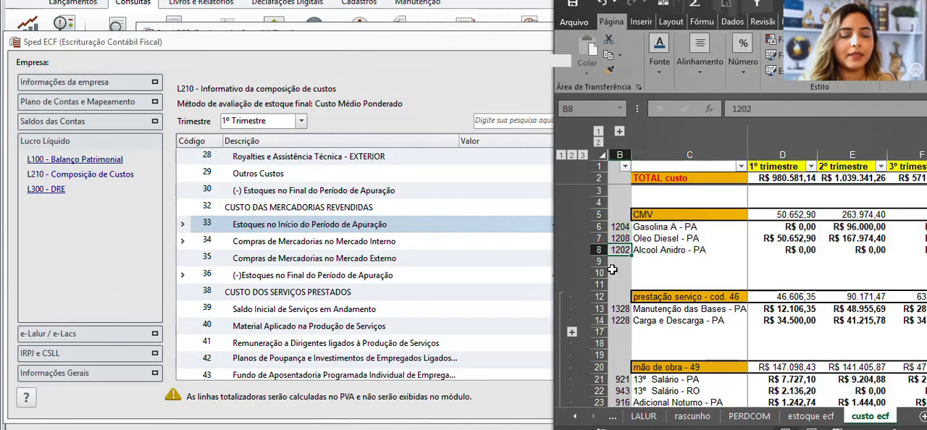
{"action": "left_click_drag", "start_coordinate": [614, 227], "coordinate": [614, 261]}
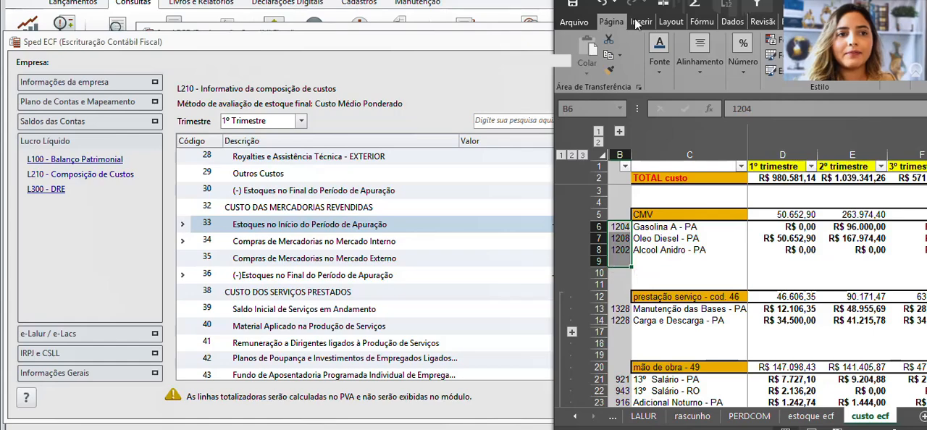
{"action": "left_click", "coordinate": [661, 64]}
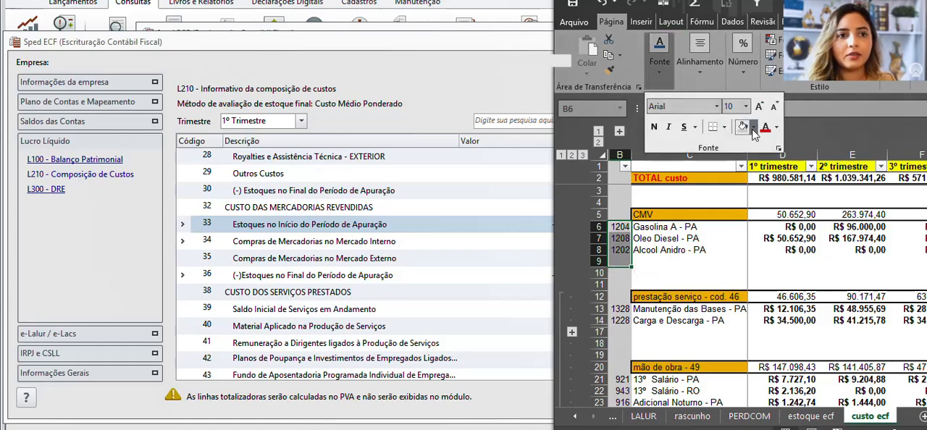
{"action": "left_click", "coordinate": [753, 129]}
{"action": "left_click", "coordinate": [823, 194]}
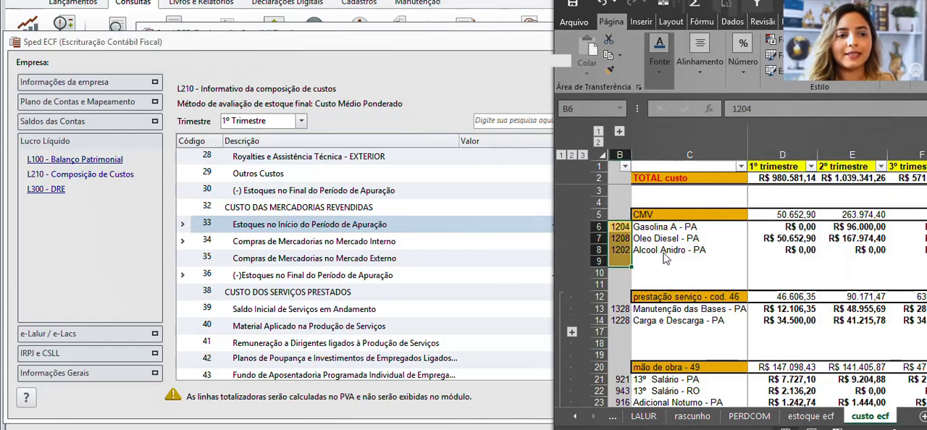
Compare L210 line 33, Estoques no Início do Período de Apuração, with the CMV block of the cost worksheet
{"action": "left_click", "coordinate": [410, 219]}
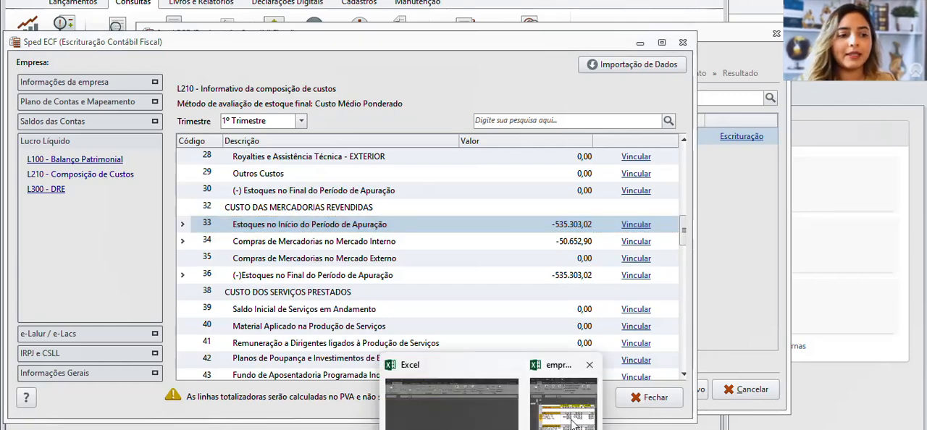
{"action": "left_click", "coordinate": [572, 422]}
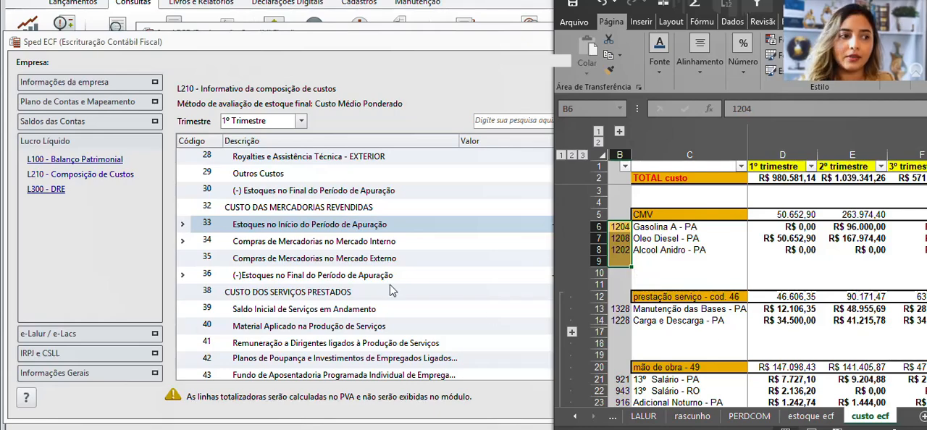
{"action": "left_click", "coordinate": [378, 230]}
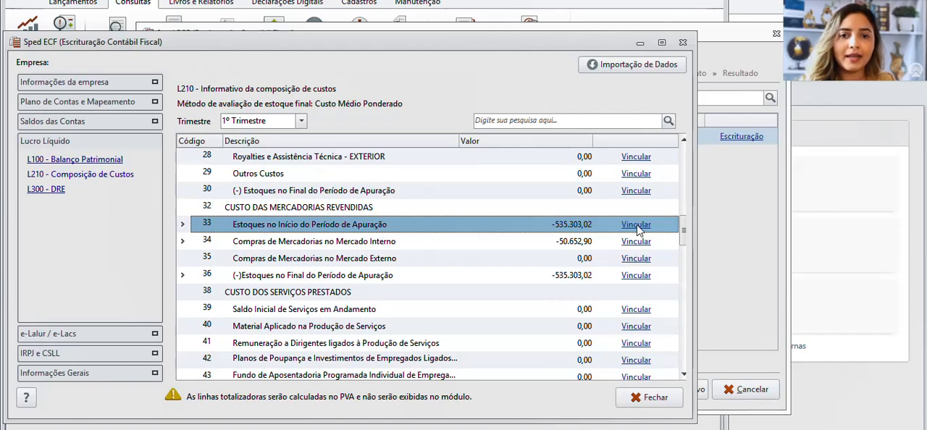
{"action": "mouse_move", "coordinate": [491, 429]}
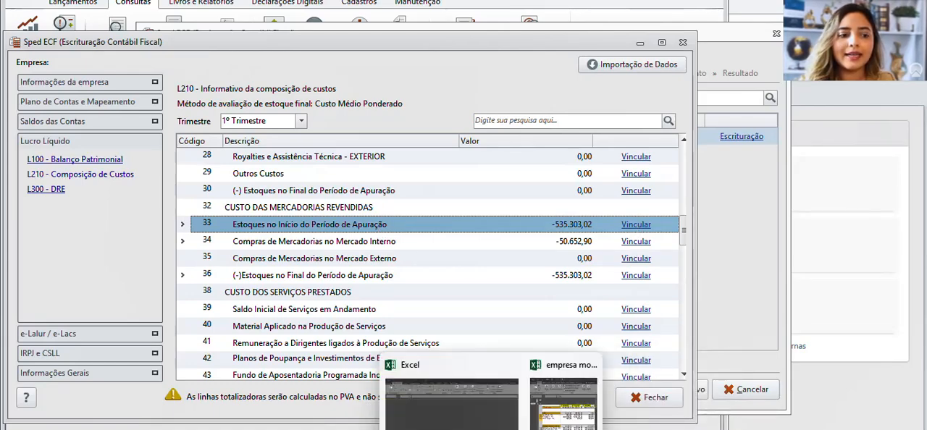
{"action": "left_click", "coordinate": [564, 402]}
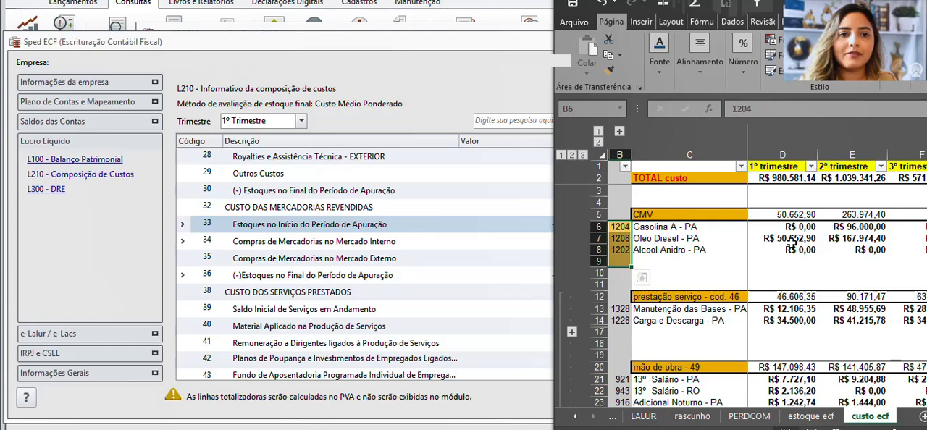
{"action": "left_click", "coordinate": [410, 232]}
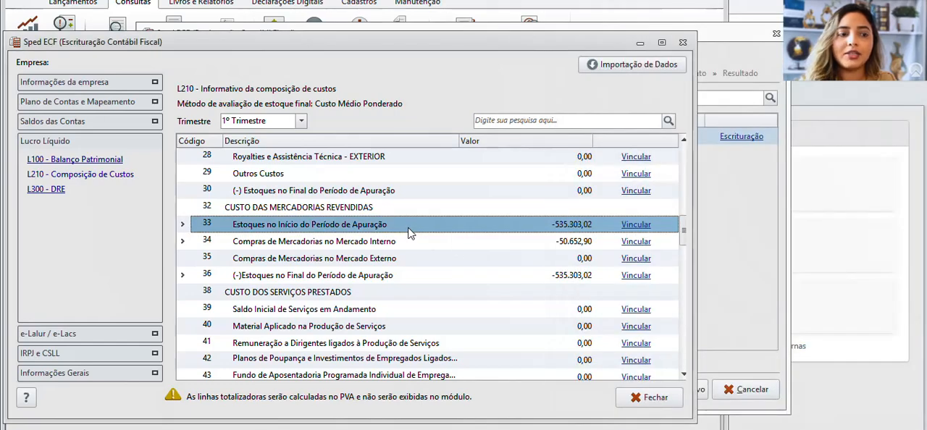
Return to Excel, open the estoque ecf worksheet and narrow its Saldo estoque column A
{"action": "left_click", "coordinate": [590, 427]}
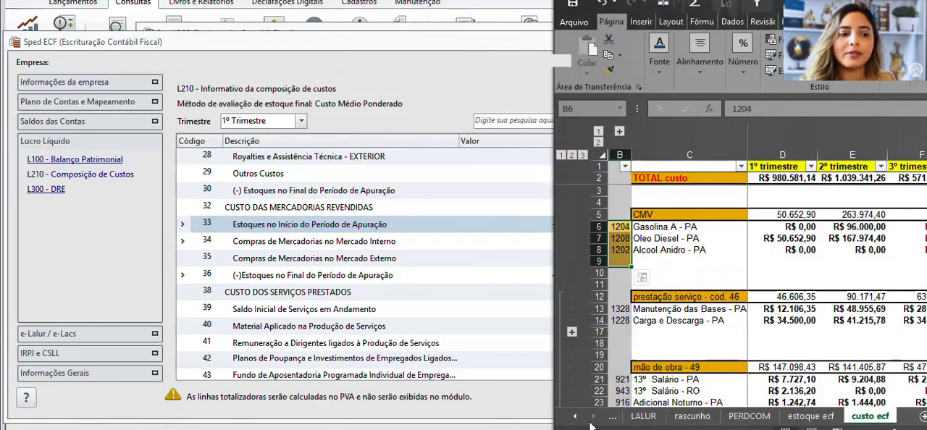
{"action": "left_click", "coordinate": [831, 422]}
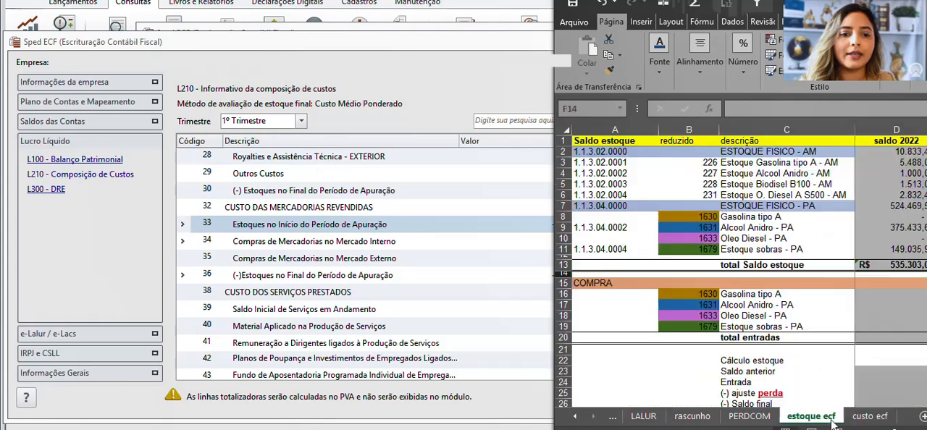
{"action": "left_click", "coordinate": [807, 174]}
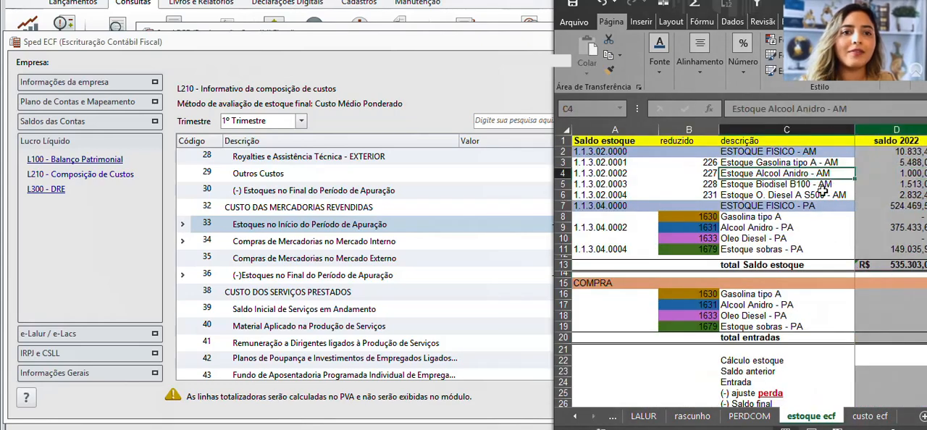
{"action": "left_click", "coordinate": [645, 153]}
{"action": "left_click_drag", "start_coordinate": [660, 131], "coordinate": [614, 136]}
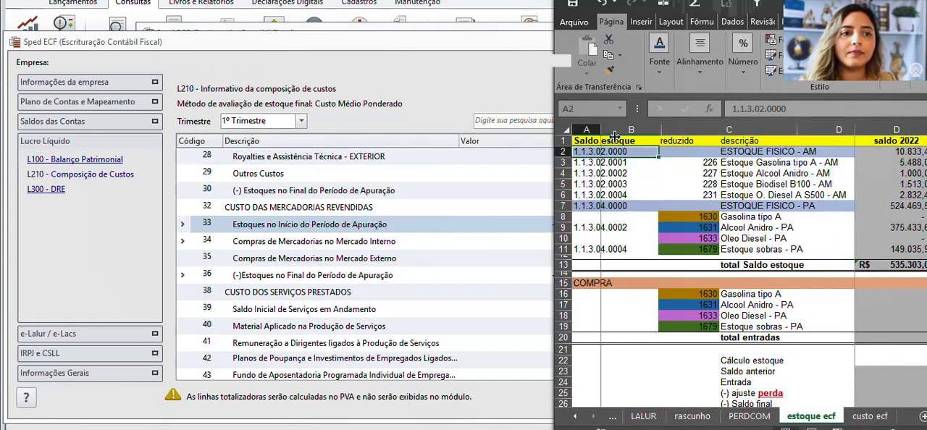
Locate the saldo 2022 column and examine its total Saldo estoque cell as the opening stock for L210 line 33
{"action": "left_click", "coordinate": [759, 228]}
{"action": "left_click", "coordinate": [811, 275]}
{"action": "key", "text": "Right"}
{"action": "key", "text": "Right"}
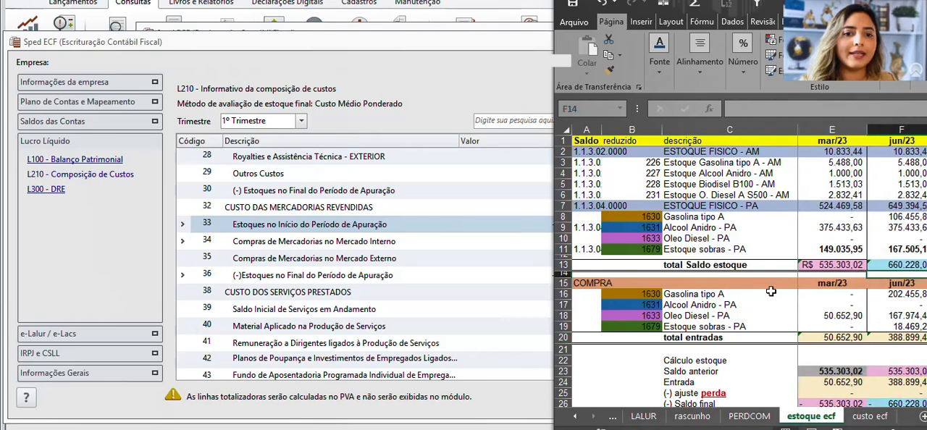
{"action": "key", "text": "Left"}
{"action": "key", "text": "Left"}
{"action": "key", "text": "Left"}
{"action": "key", "text": "Up"}
{"action": "left_click", "coordinate": [844, 265]}
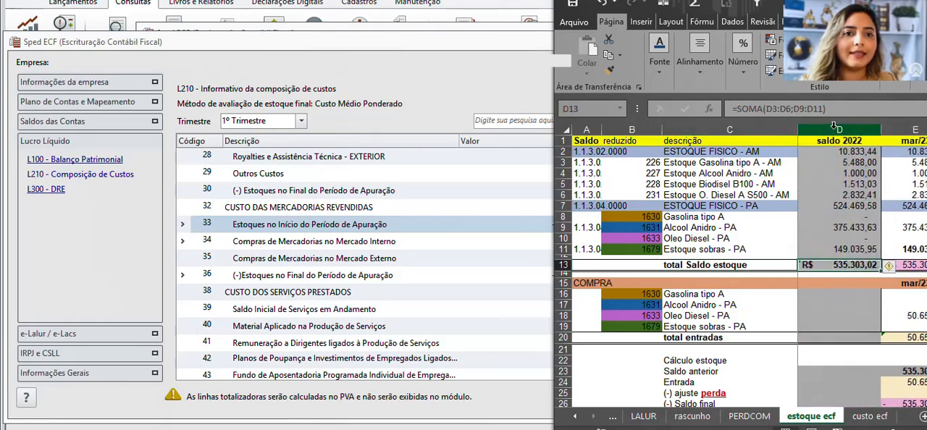
Match L210 line 34, Compras de Mercadorias no Mercado Interno, to the mar/23 COMPRA block by highlighting E15:E20
{"action": "left_click", "coordinate": [310, 246]}
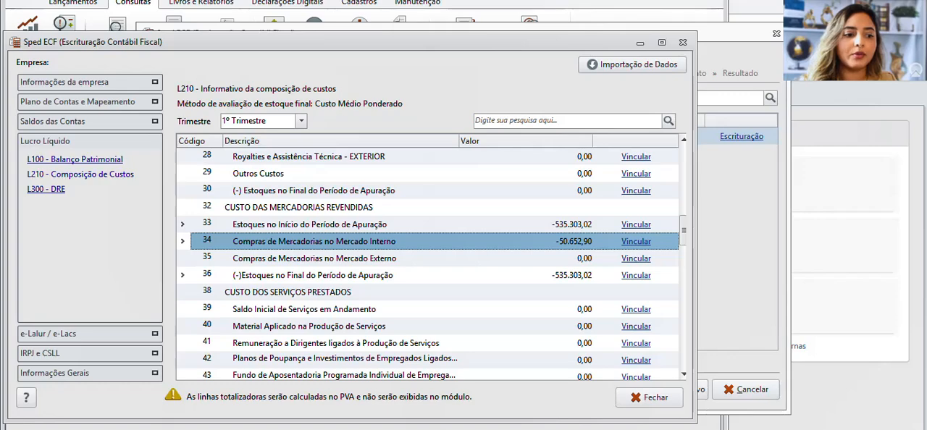
{"action": "left_click", "coordinate": [491, 429]}
{"action": "left_click", "coordinate": [573, 415]}
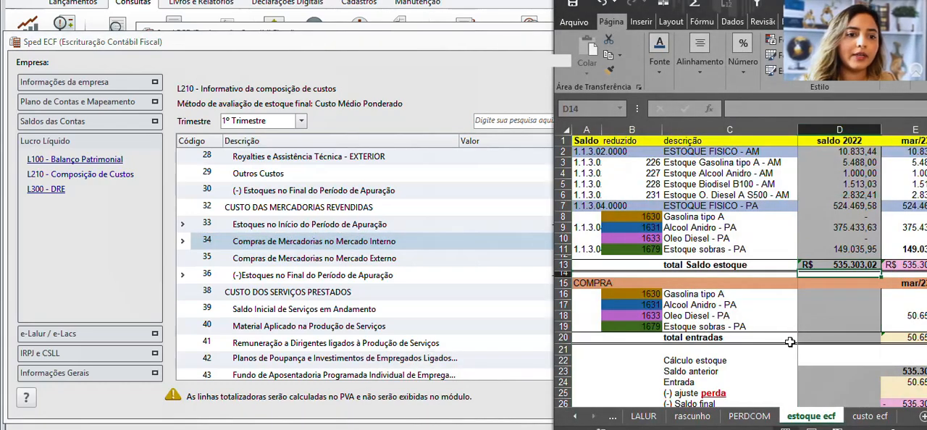
{"action": "key", "text": "Down"}
{"action": "key", "text": "Right"}
{"action": "key", "text": "Right"}
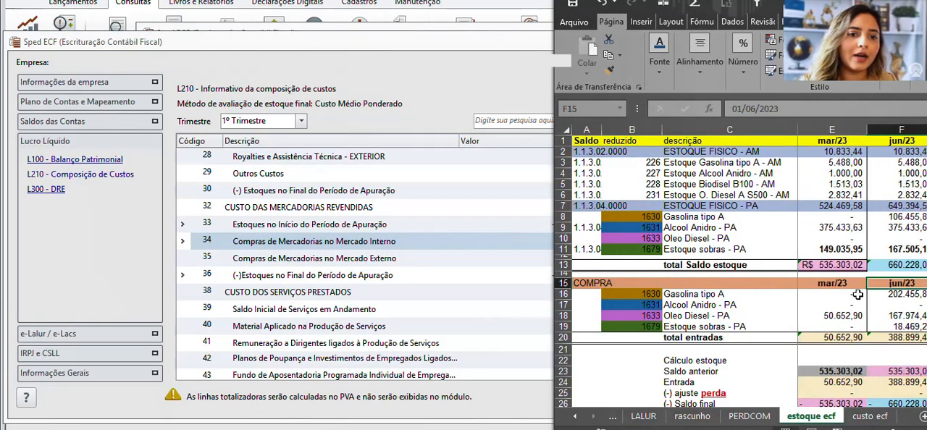
{"action": "left_click", "coordinate": [831, 130]}
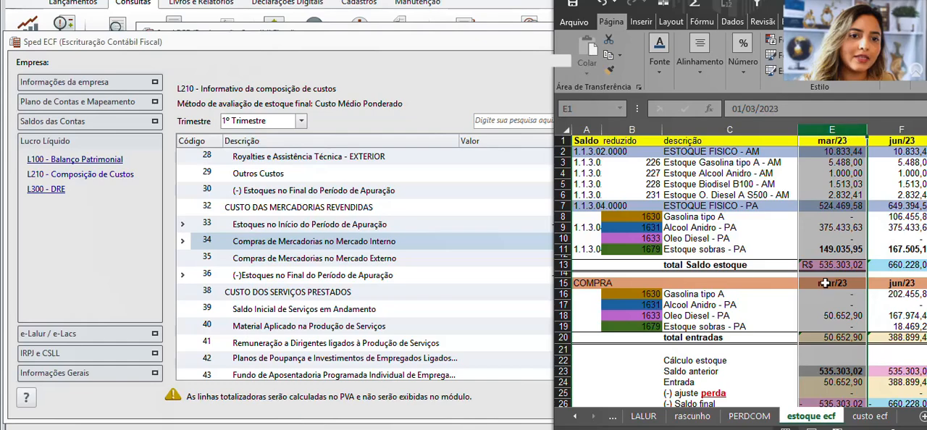
{"action": "left_click_drag", "start_coordinate": [826, 283], "coordinate": [824, 338]}
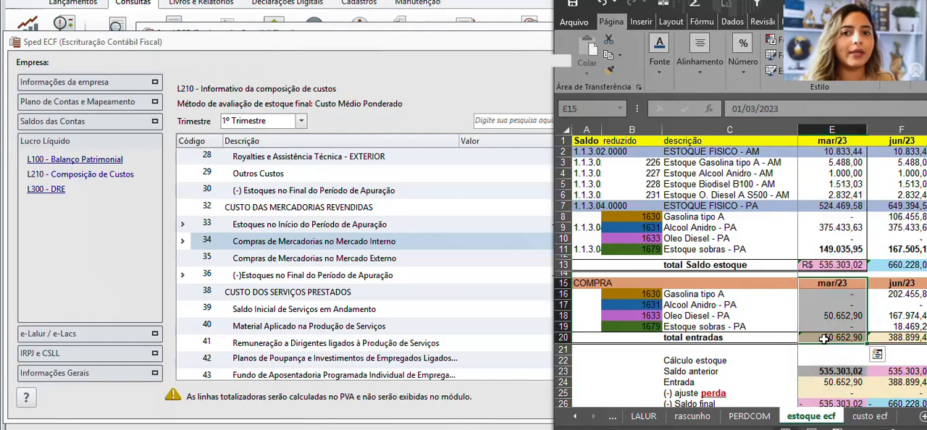
Match L210 line 36, Estoques no Final do Período de Apuração, to the mar/23 total Saldo estoque and Saldo final cells
{"action": "left_click", "coordinate": [374, 280]}
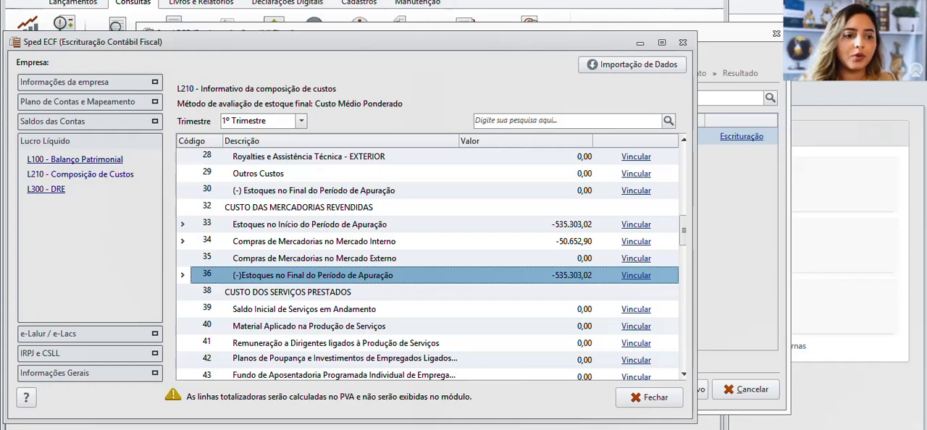
{"action": "left_click", "coordinate": [494, 429]}
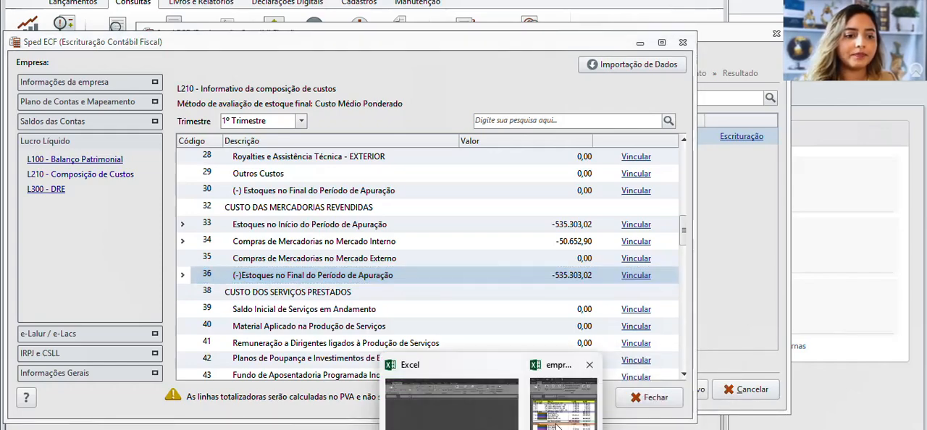
{"action": "left_click", "coordinate": [561, 405]}
{"action": "left_click", "coordinate": [840, 265]}
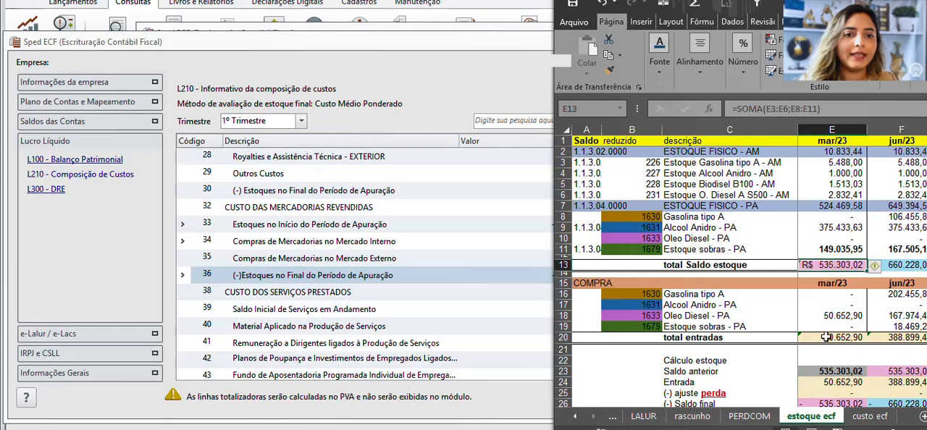
{"action": "scroll", "coordinate": [826, 337], "scroll_direction": "down", "scroll_amount": 2}
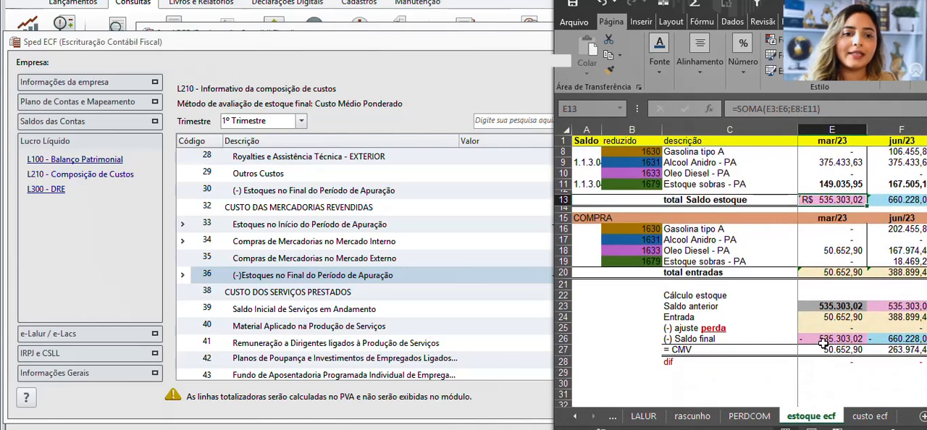
{"action": "left_click", "coordinate": [824, 339]}
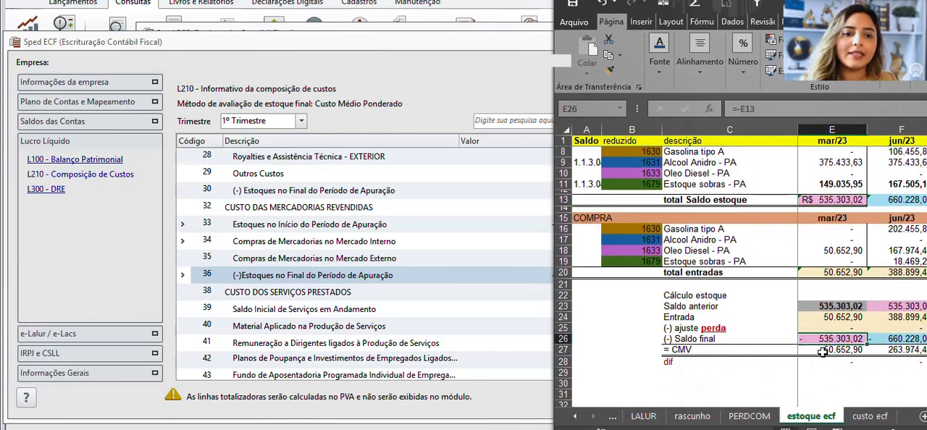
Revisit L210 line 36 in Sped ECF, then examine the mar/23 CMV formula on the estoque ecf worksheet
{"action": "left_click", "coordinate": [506, 278]}
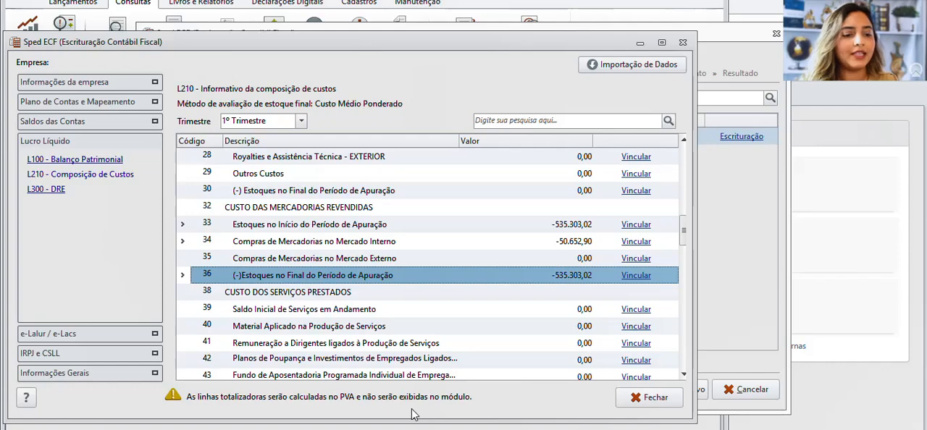
{"action": "mouse_move", "coordinate": [550, 429]}
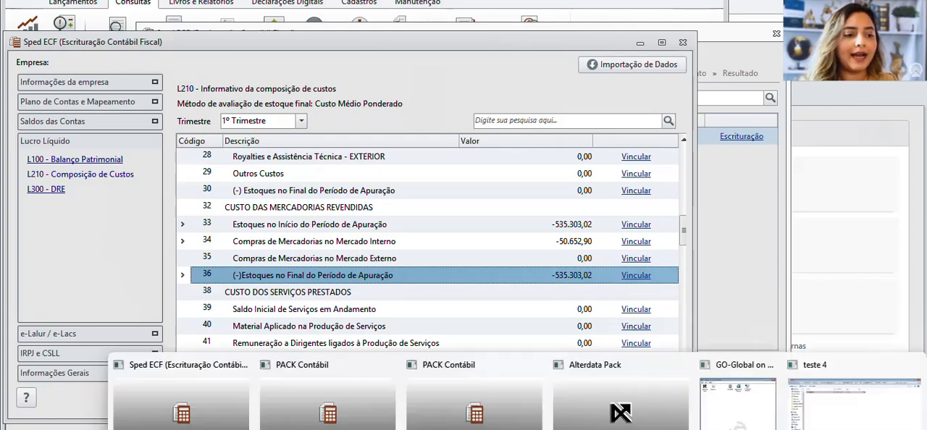
{"action": "left_click", "coordinate": [548, 393]}
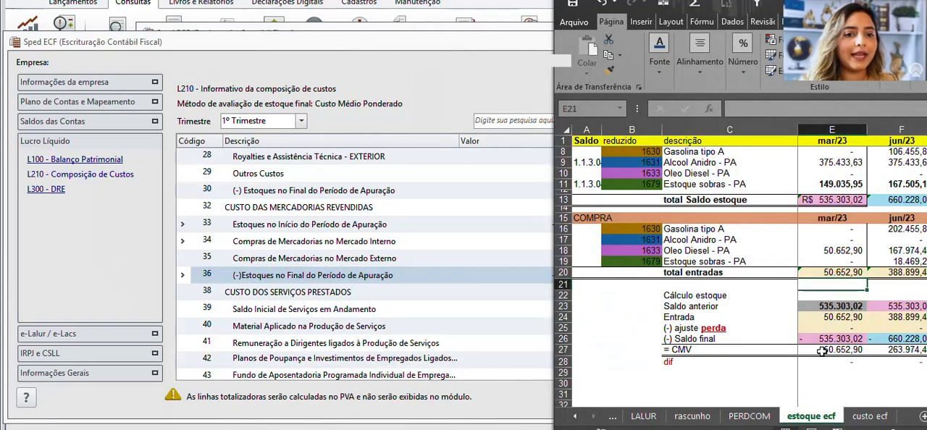
{"action": "left_click", "coordinate": [824, 351]}
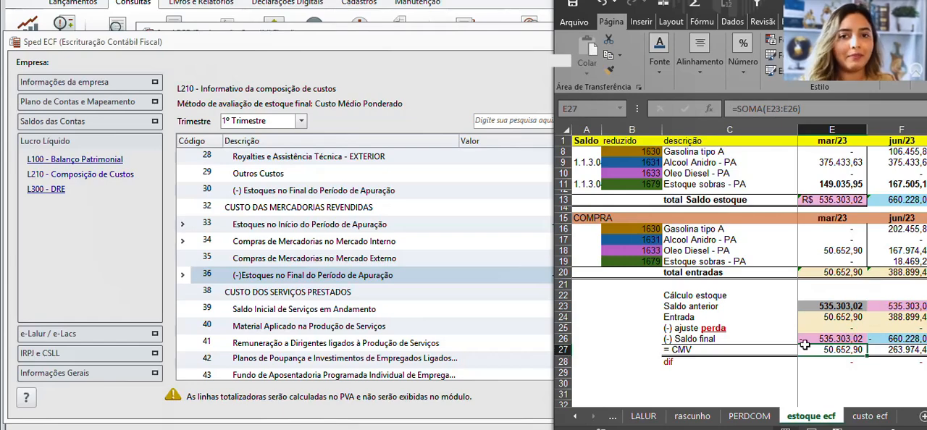
Switch back to Sped ECF and look through the quarters available for L210, keeping 1º Trimestre selected
{"action": "left_click", "coordinate": [391, 110]}
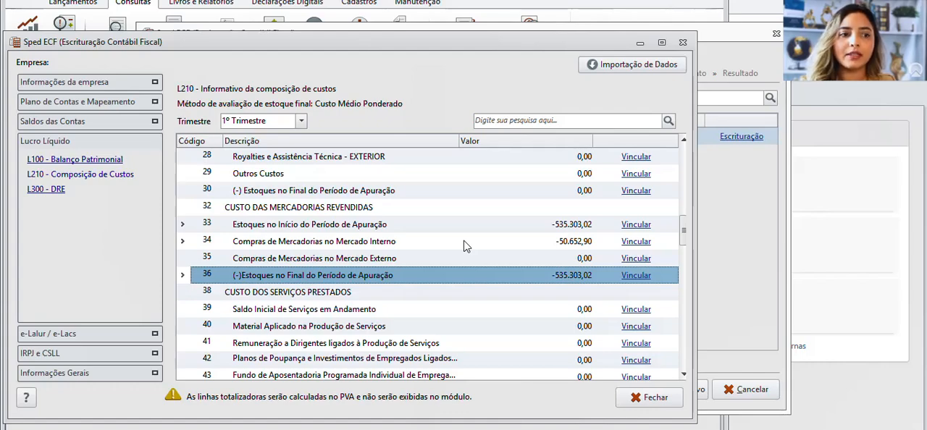
{"action": "left_click", "coordinate": [277, 120]}
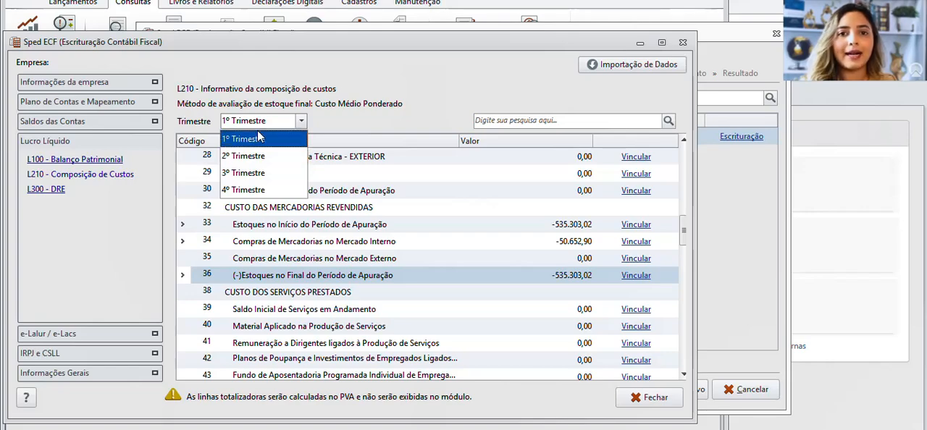
{"action": "left_click", "coordinate": [344, 134]}
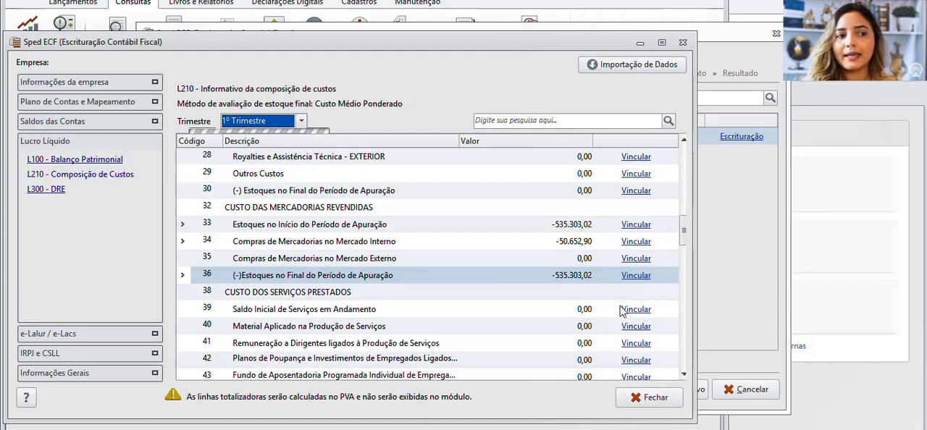
{"action": "left_click", "coordinate": [282, 124]}
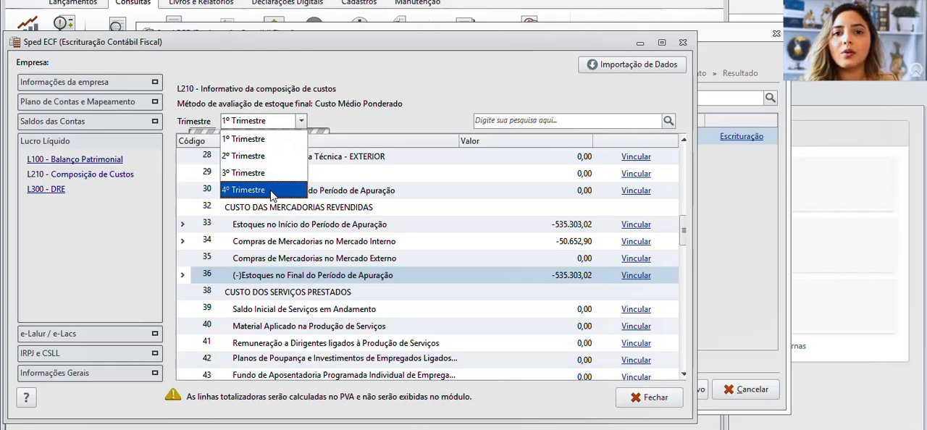
{"action": "left_click", "coordinate": [412, 120]}
Expand L210 line 33, Estoques no Início do Período de Apuração, and examine its linked accounts and their operation
{"action": "left_click", "coordinate": [183, 227]}
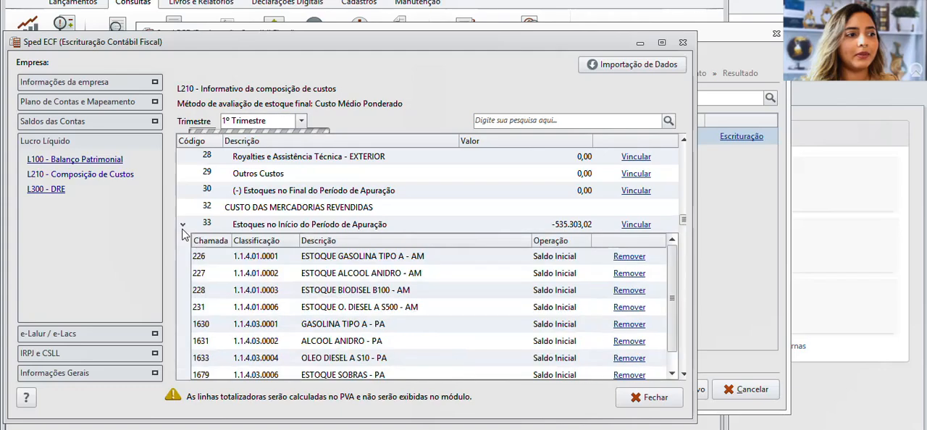
{"action": "scroll", "coordinate": [290, 296], "scroll_direction": "down", "scroll_amount": 2}
{"action": "scroll", "coordinate": [292, 295], "scroll_direction": "up", "scroll_amount": 1}
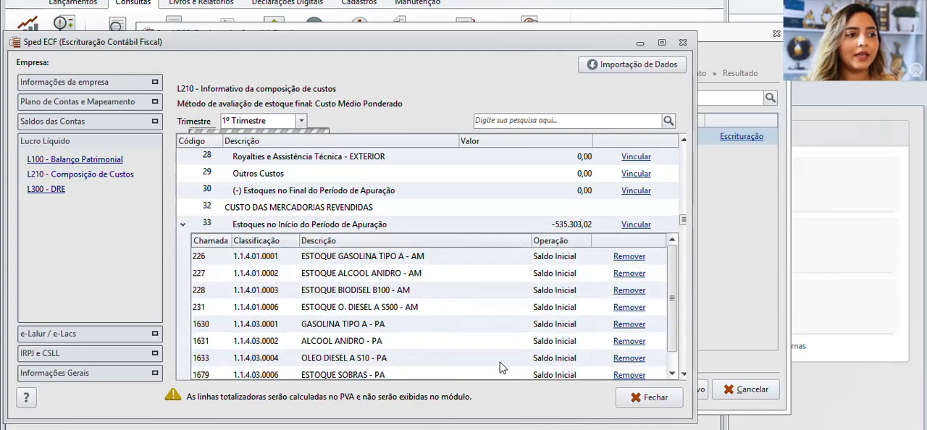
Compare the accounts linked to line 33 with the Estoque Fisico - AM items in the estoque ecf worksheet
{"action": "mouse_move", "coordinate": [490, 429]}
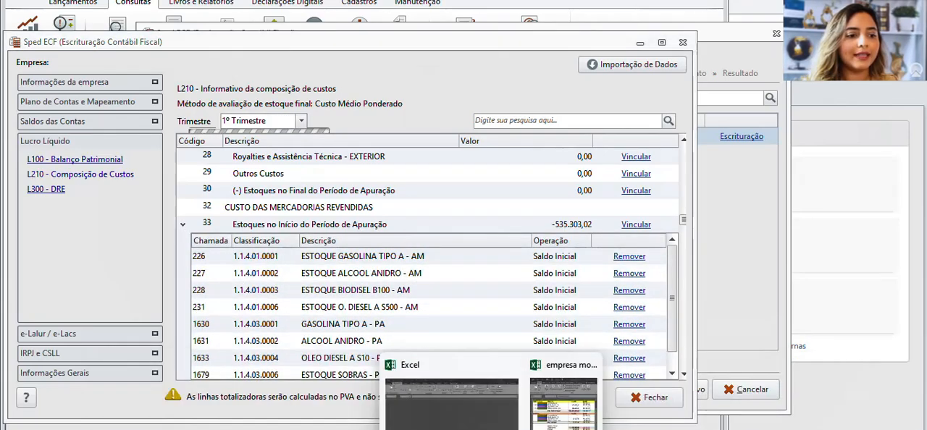
{"action": "left_click", "coordinate": [548, 407]}
{"action": "left_click", "coordinate": [722, 296]}
{"action": "left_click", "coordinate": [729, 185]}
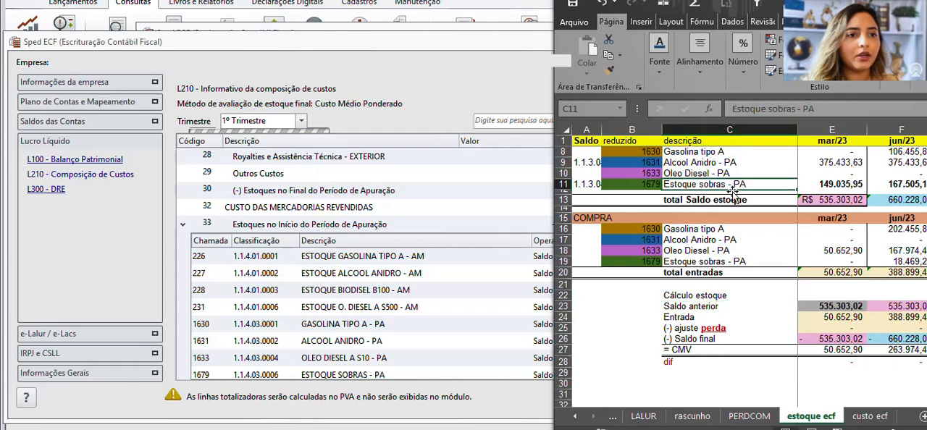
{"action": "right_click", "coordinate": [730, 192]}
{"action": "left_click", "coordinate": [684, 140]}
{"action": "left_click", "coordinate": [683, 141]}
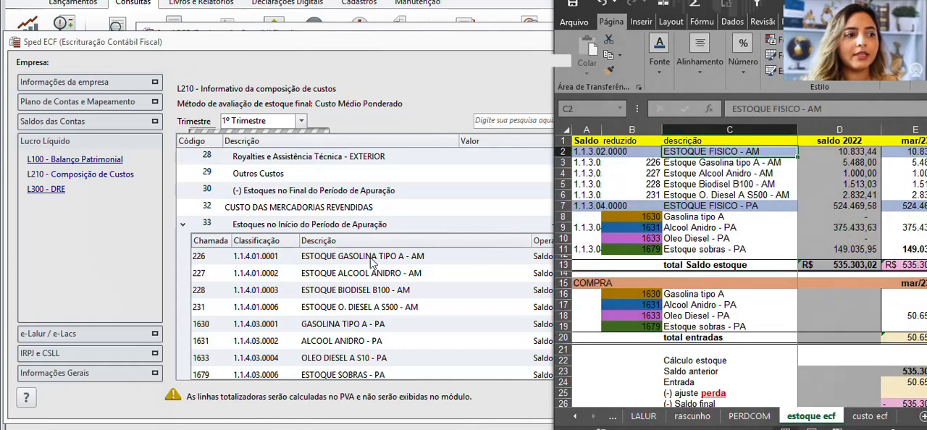
{"action": "left_click", "coordinate": [683, 171]}
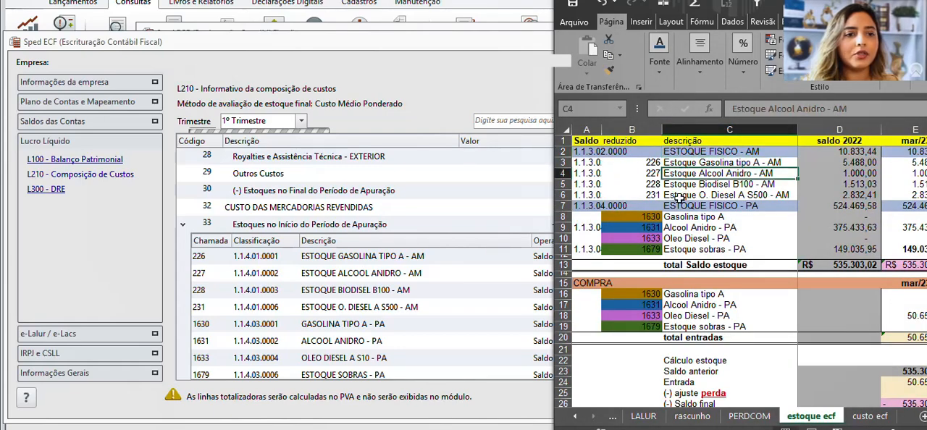
{"action": "left_click", "coordinate": [682, 185]}
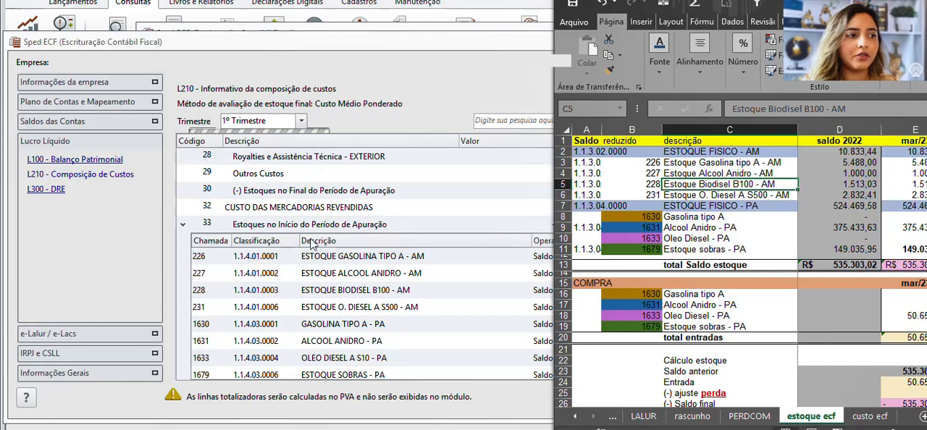
Return to Sped ECF and examine the accounts and operation linked to line 34, Compras de Mercadorias no Mercado Interno
{"action": "left_click", "coordinate": [635, 429]}
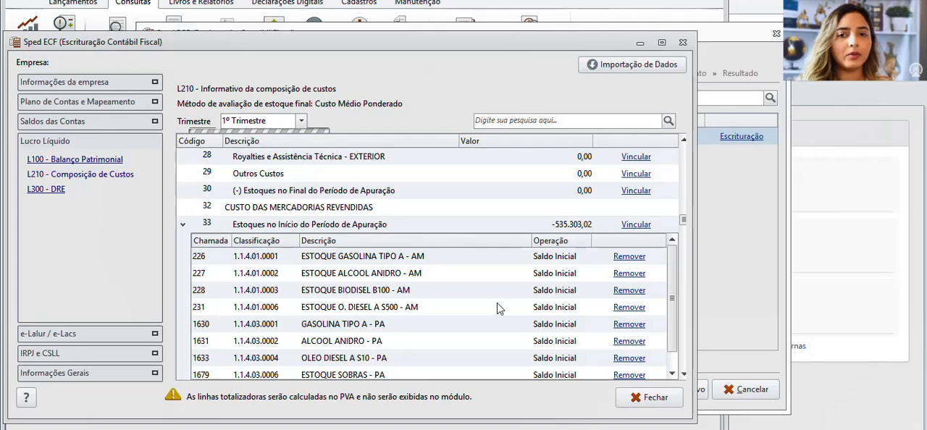
{"action": "left_click", "coordinate": [183, 225]}
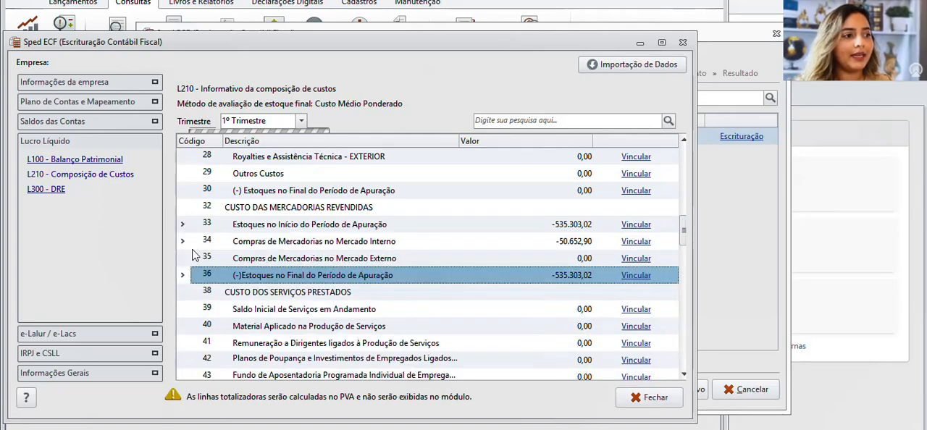
{"action": "left_click", "coordinate": [183, 241]}
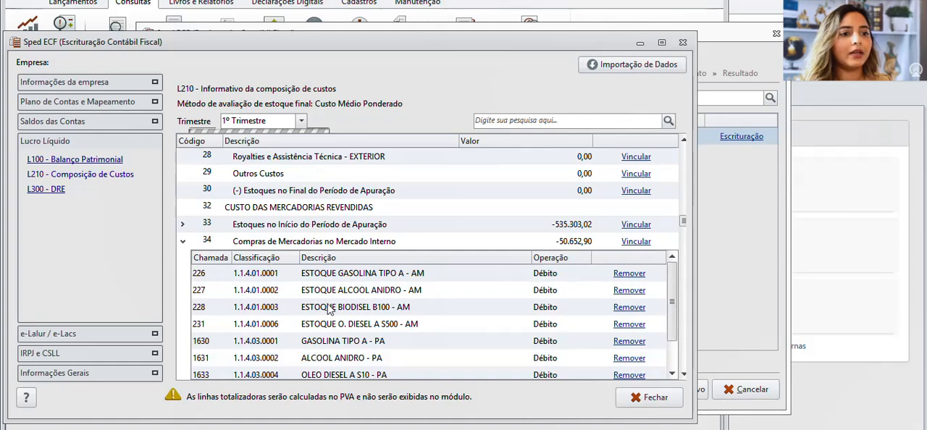
{"action": "scroll", "coordinate": [331, 311], "scroll_direction": "down", "scroll_amount": 1}
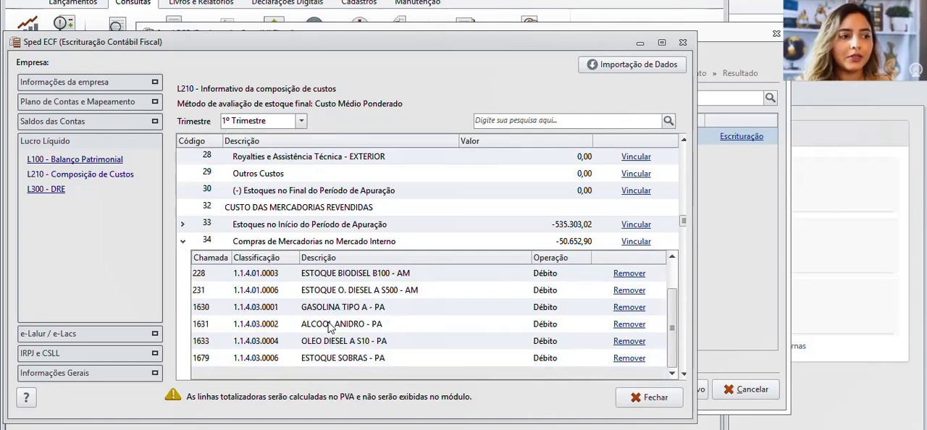
{"action": "left_click", "coordinate": [182, 241]}
Compare the operations assigned to the accounts under L210 lines 33, 34 and 36, expanding and collapsing each line in turn
{"action": "left_click", "coordinate": [182, 224]}
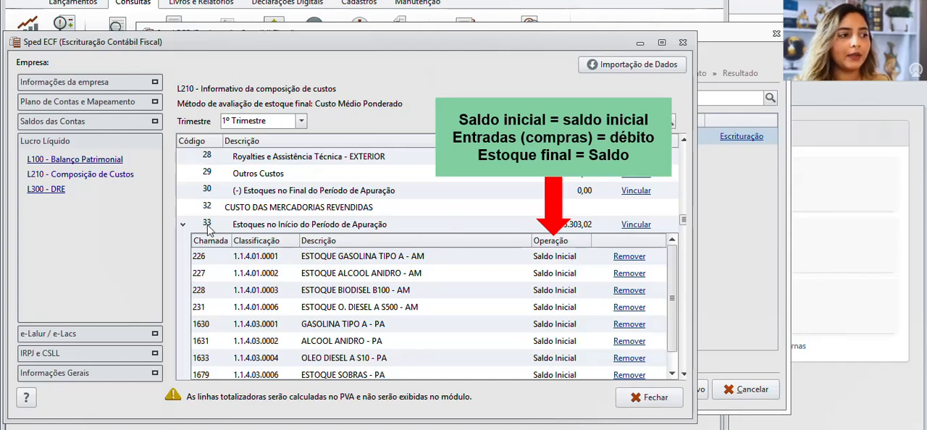
{"action": "left_click", "coordinate": [184, 224]}
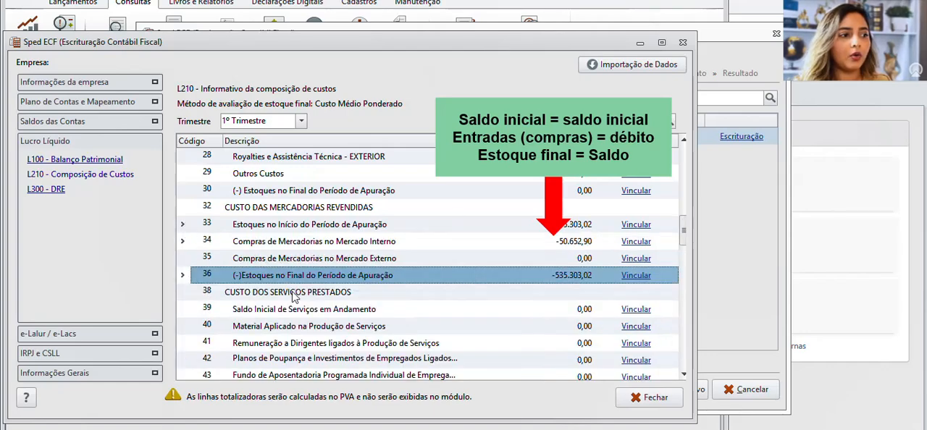
{"action": "left_click", "coordinate": [182, 241]}
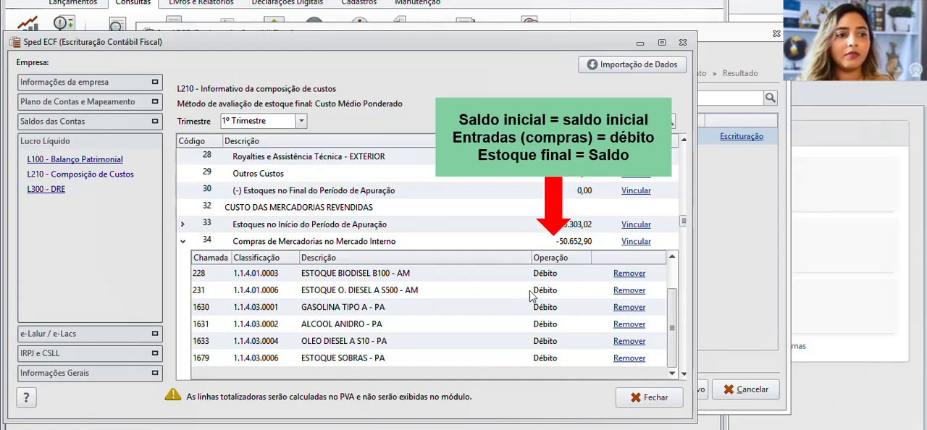
{"action": "left_click", "coordinate": [182, 242]}
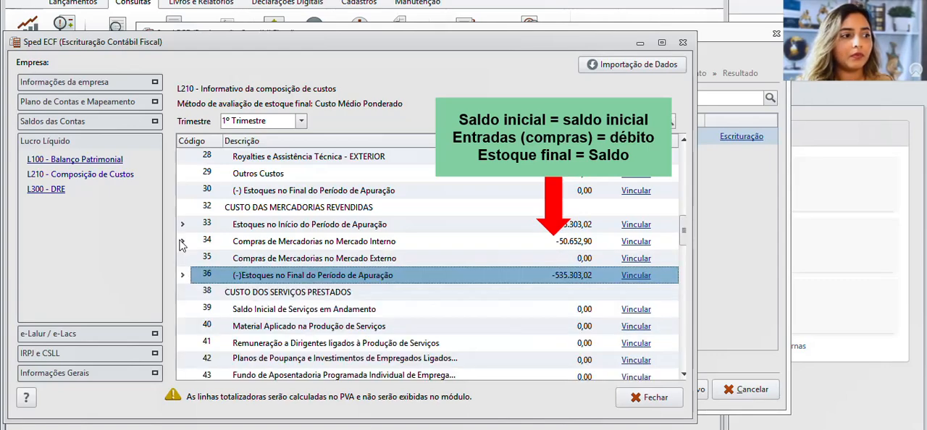
{"action": "left_click", "coordinate": [186, 276]}
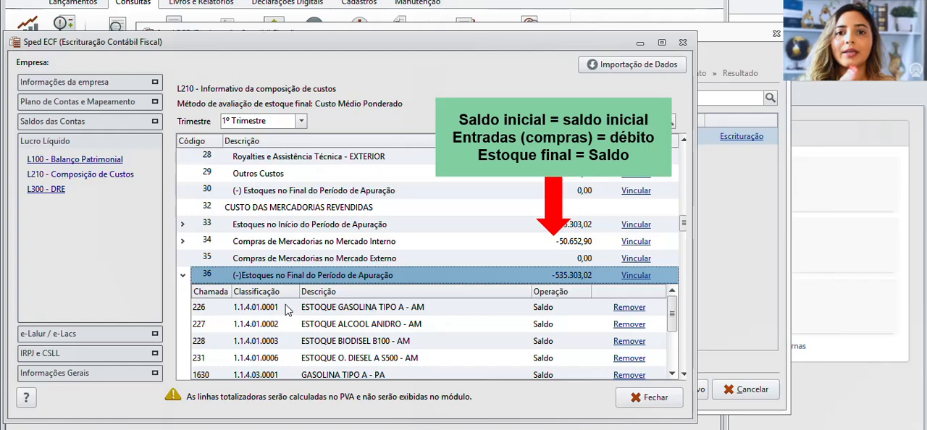
{"action": "left_click", "coordinate": [182, 275]}
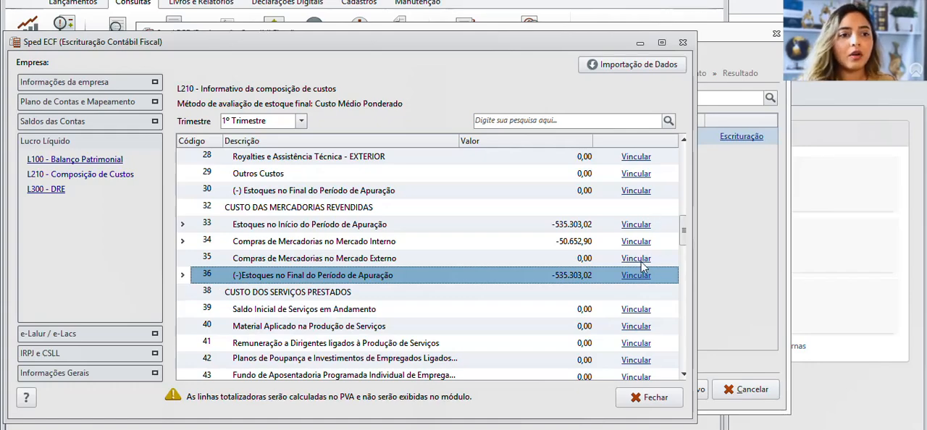
Review the L210 stock and purchase values for 2º Trimestre and 3º Trimestre, and return to 1º Trimestre
{"action": "left_click", "coordinate": [276, 121]}
{"action": "left_click", "coordinate": [250, 155]}
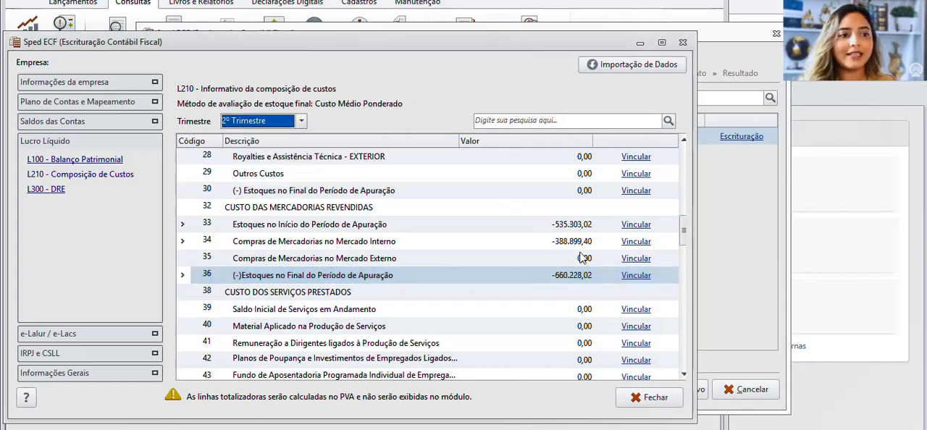
{"action": "left_click", "coordinate": [284, 122]}
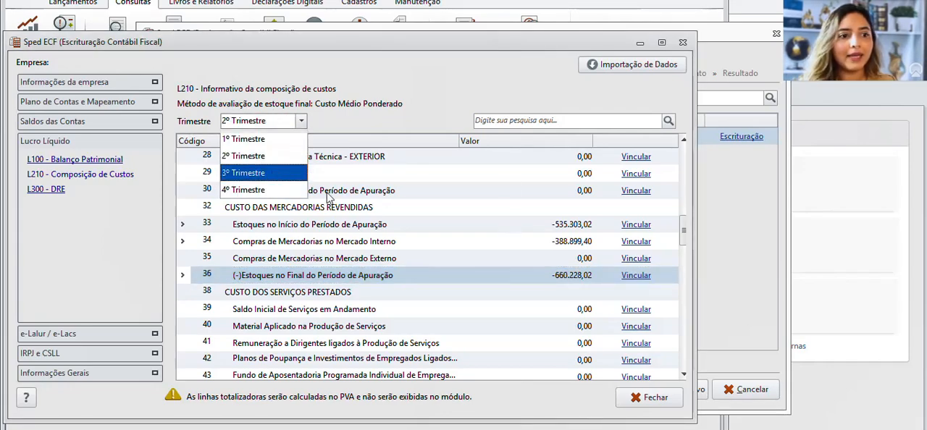
{"action": "left_click", "coordinate": [289, 174]}
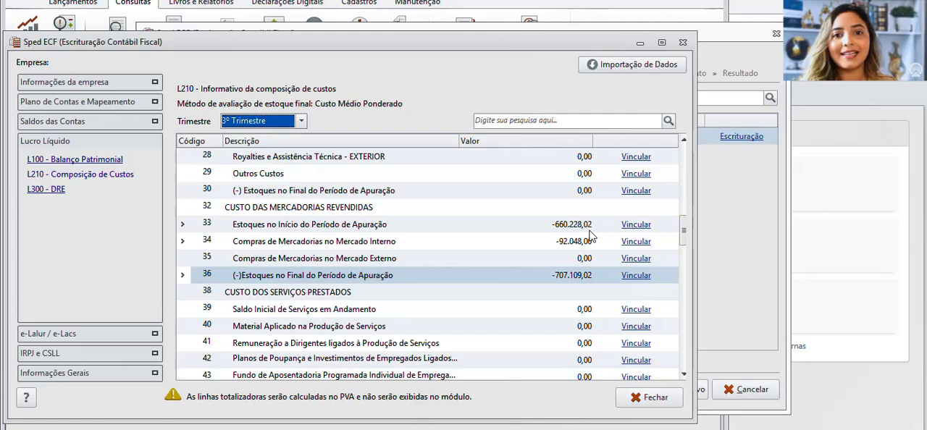
{"action": "left_click", "coordinate": [303, 122]}
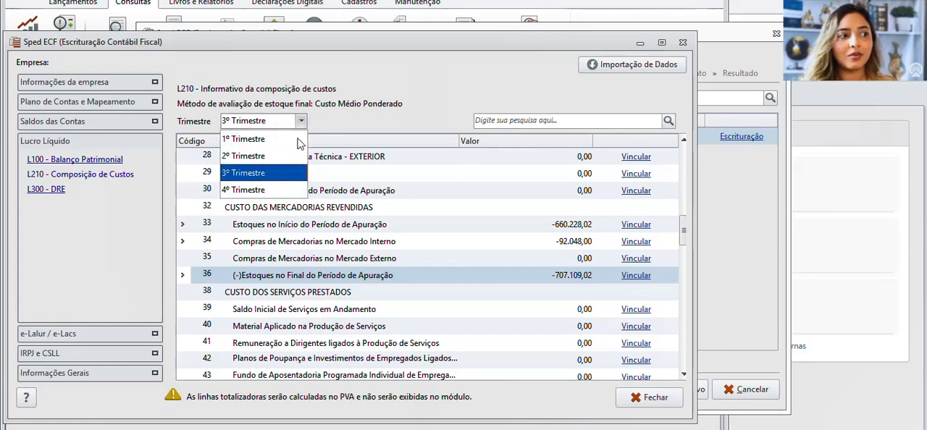
{"action": "left_click", "coordinate": [299, 140]}
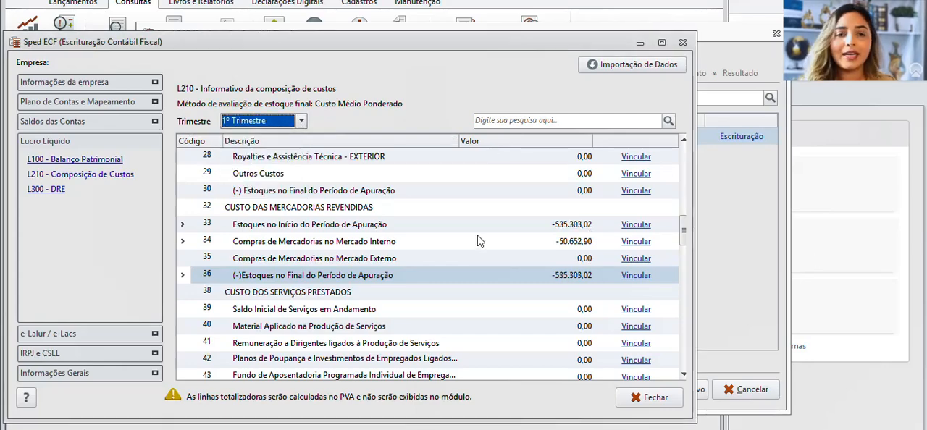